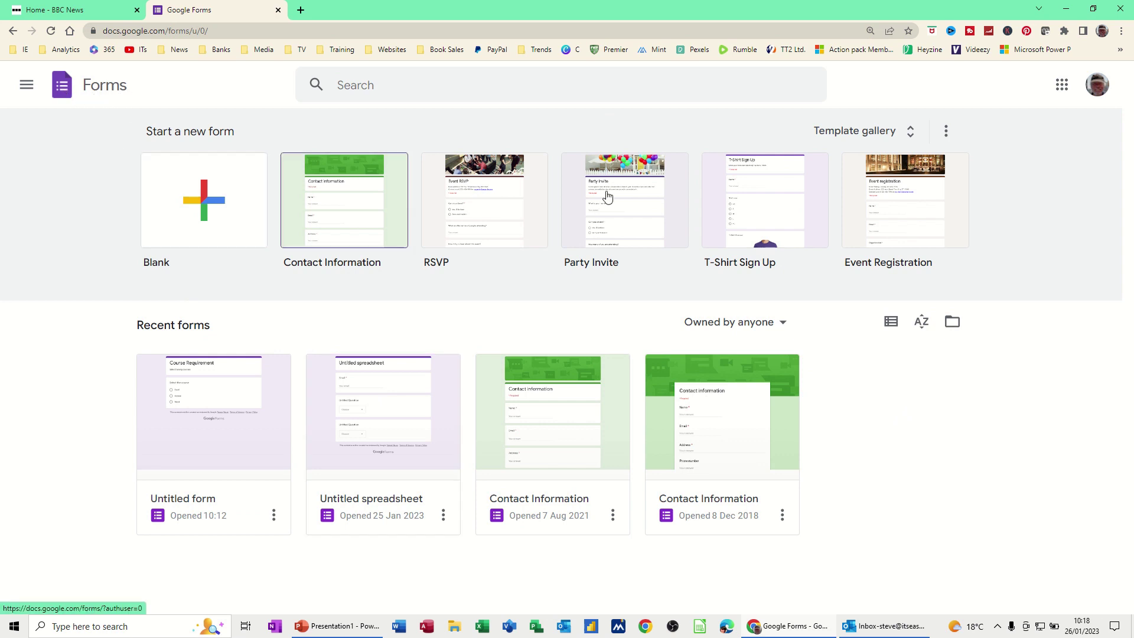
Glance through the Google apps list, close it, and start a Blank form.
left_click(1063, 90)
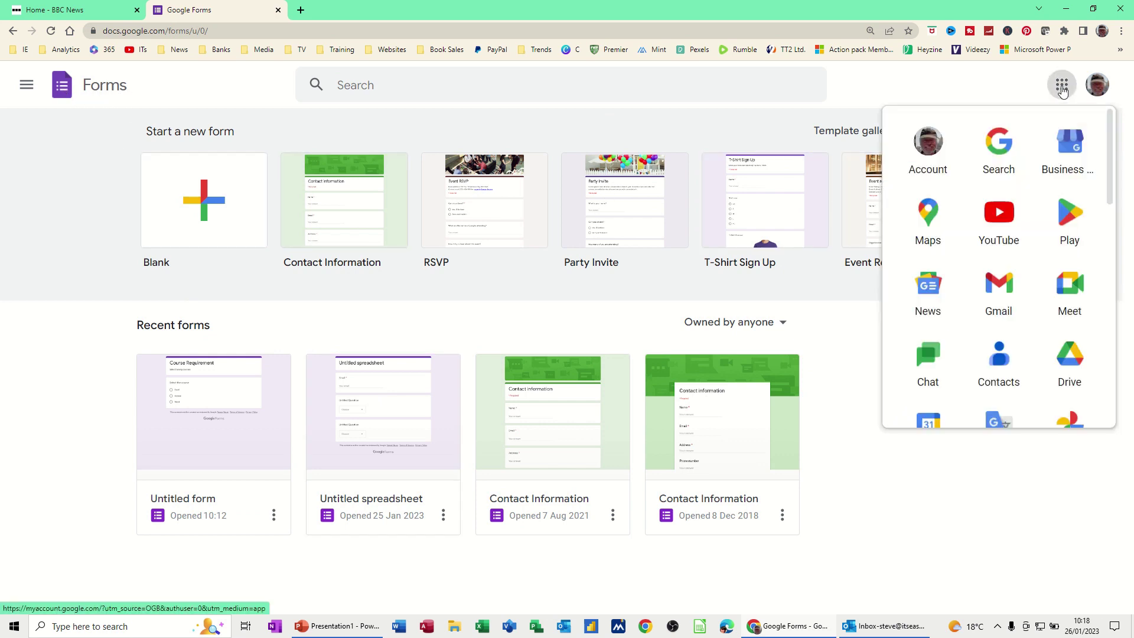
left_click_drag(1110, 149, 1088, 349)
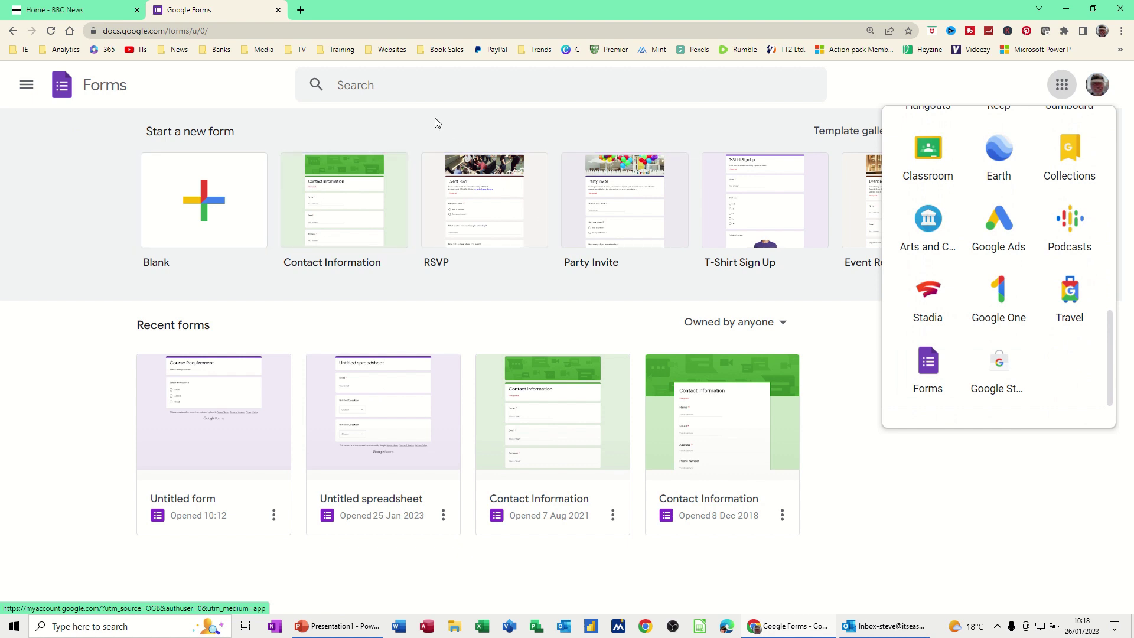
left_click(31, 198)
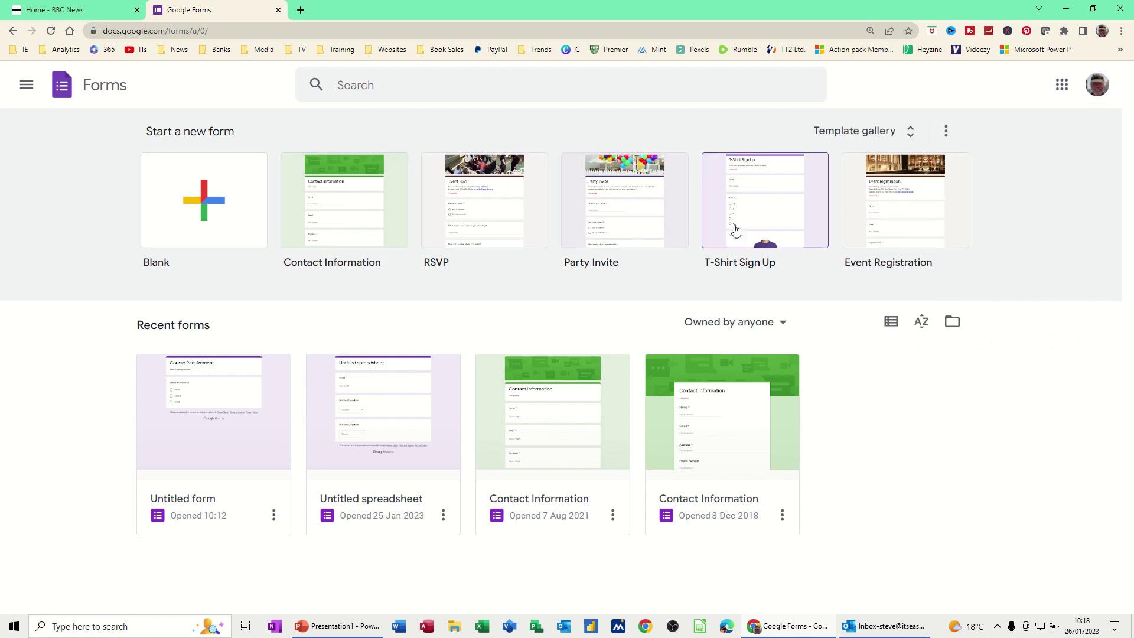
left_click(206, 202)
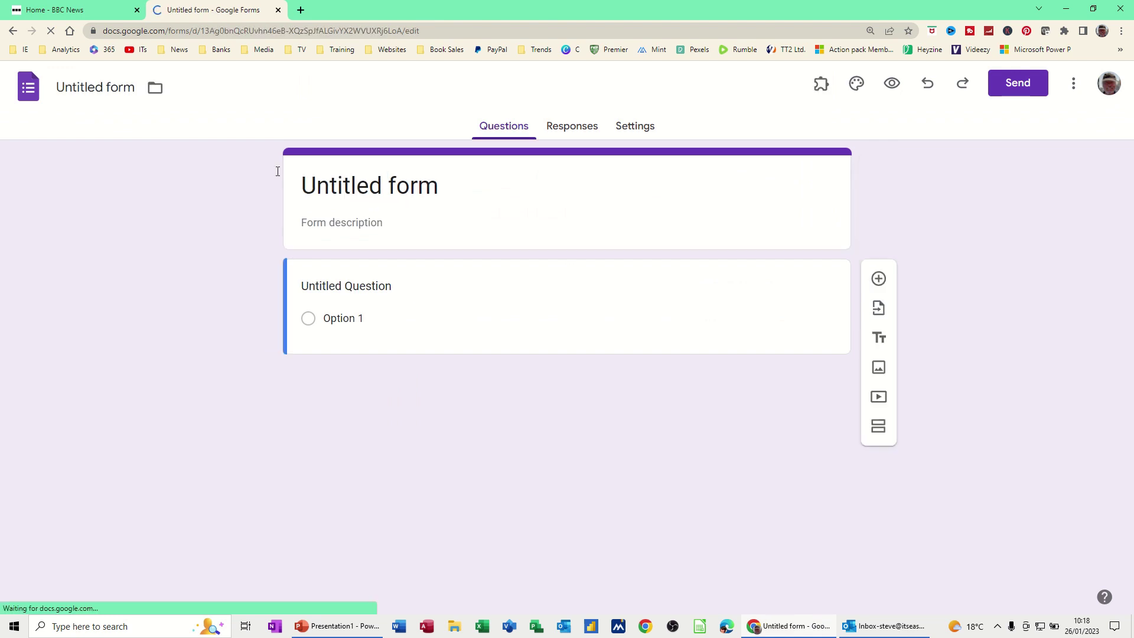
Replace the 'Untitled form' title with 'Course Requirements'.
left_click(448, 195)
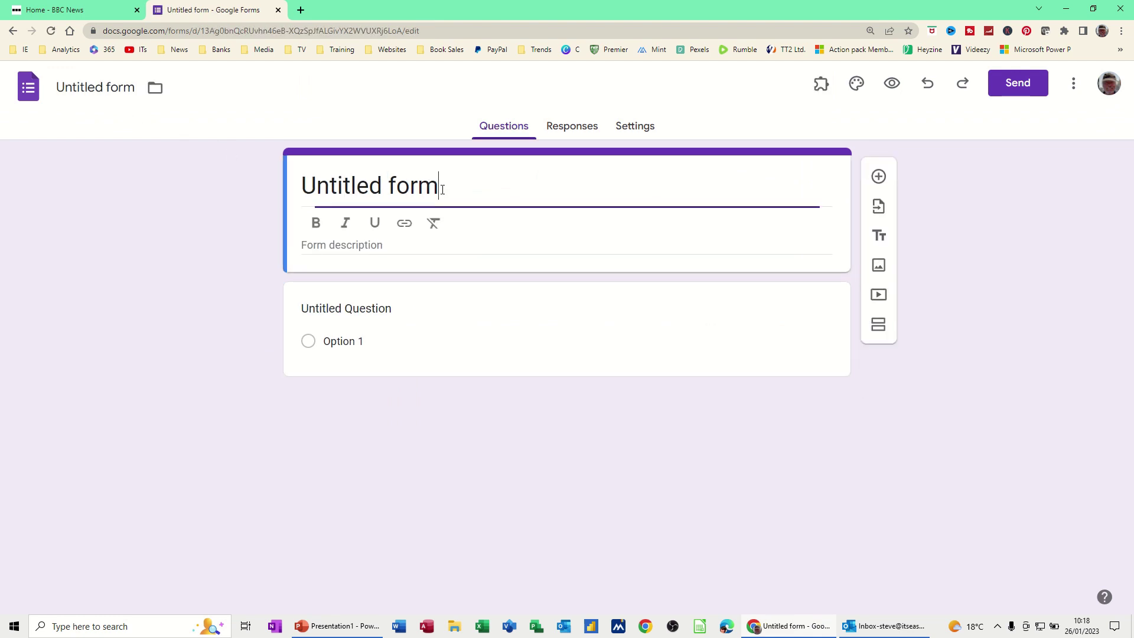
left_click_drag(439, 188, 303, 189)
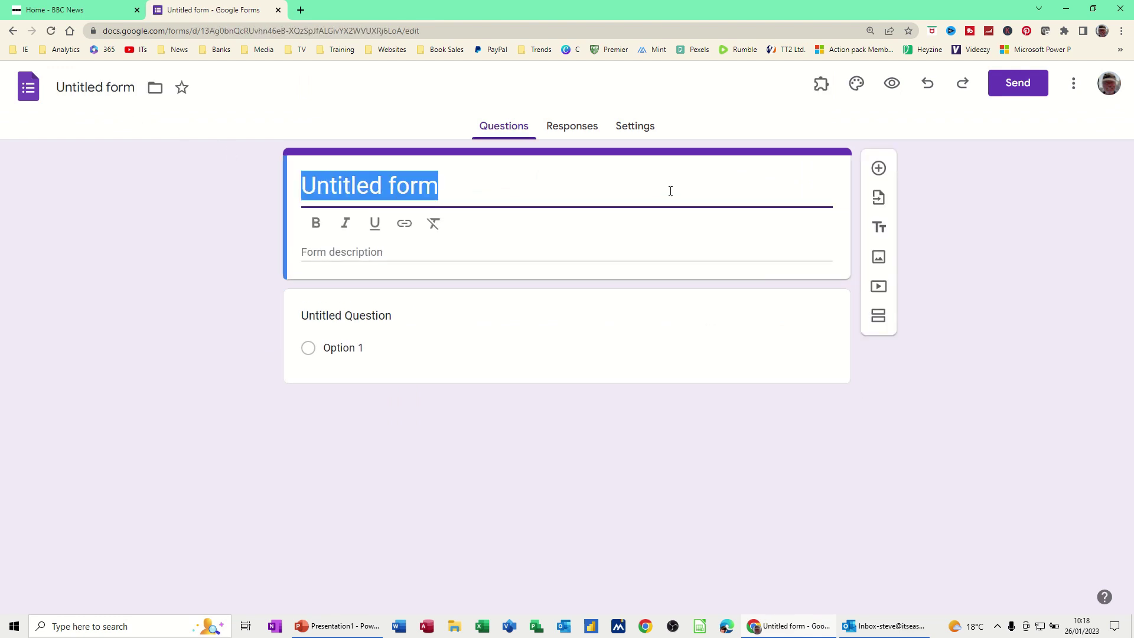
type("Course")
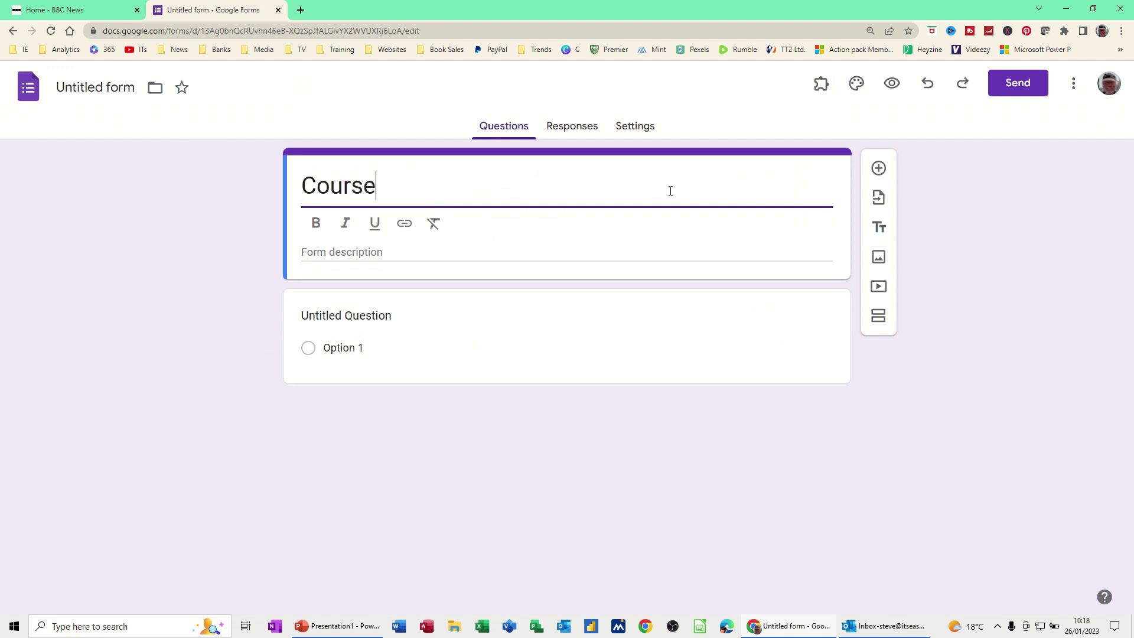
type(" Requiremn")
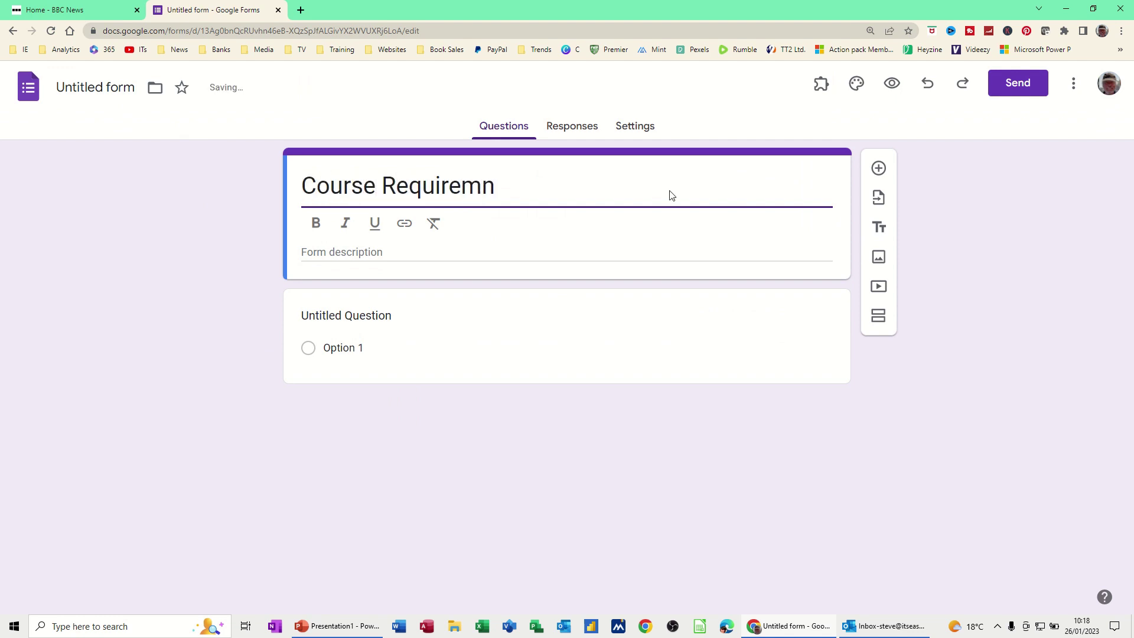
key("BackSpace")
type("ent")
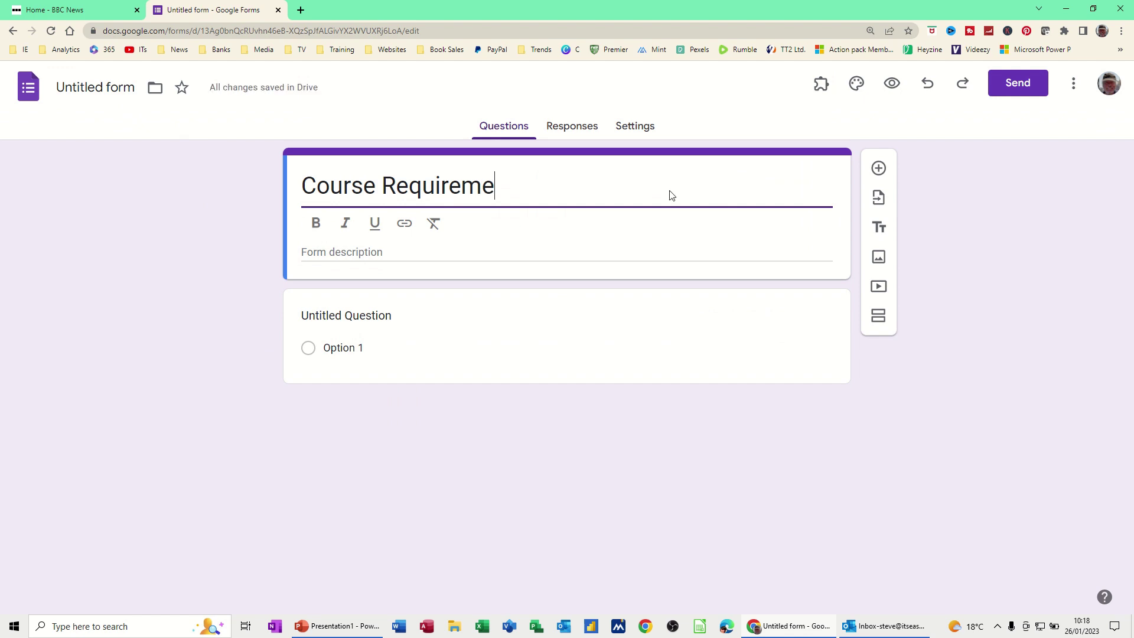
type("s")
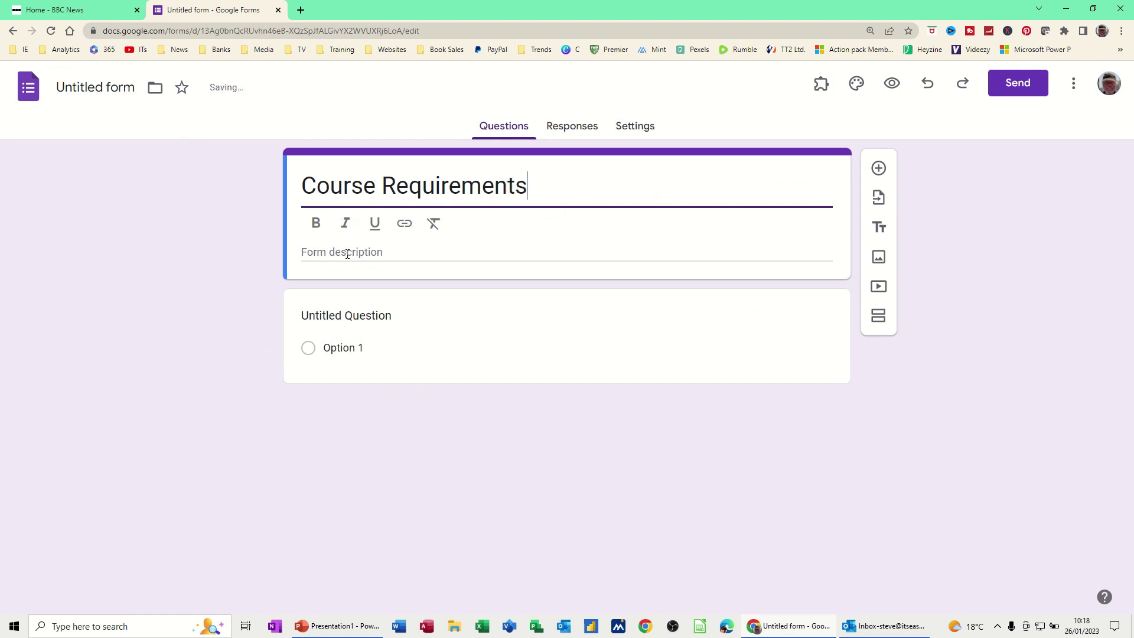
Add the form description 'Select Course type'.
left_click(393, 266)
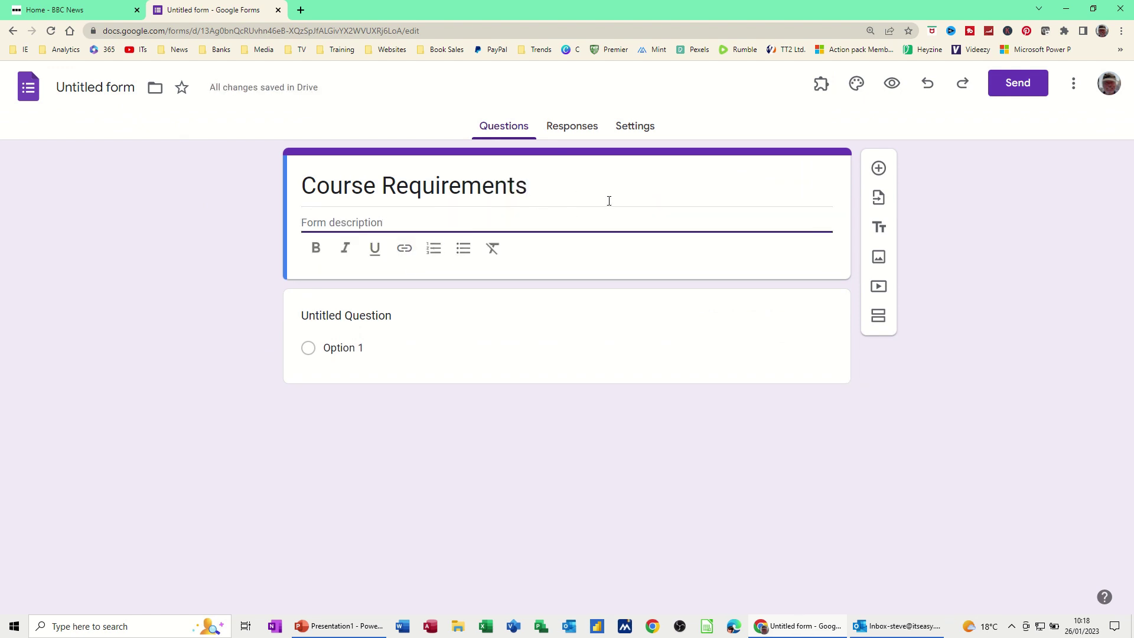
type("Select Course")
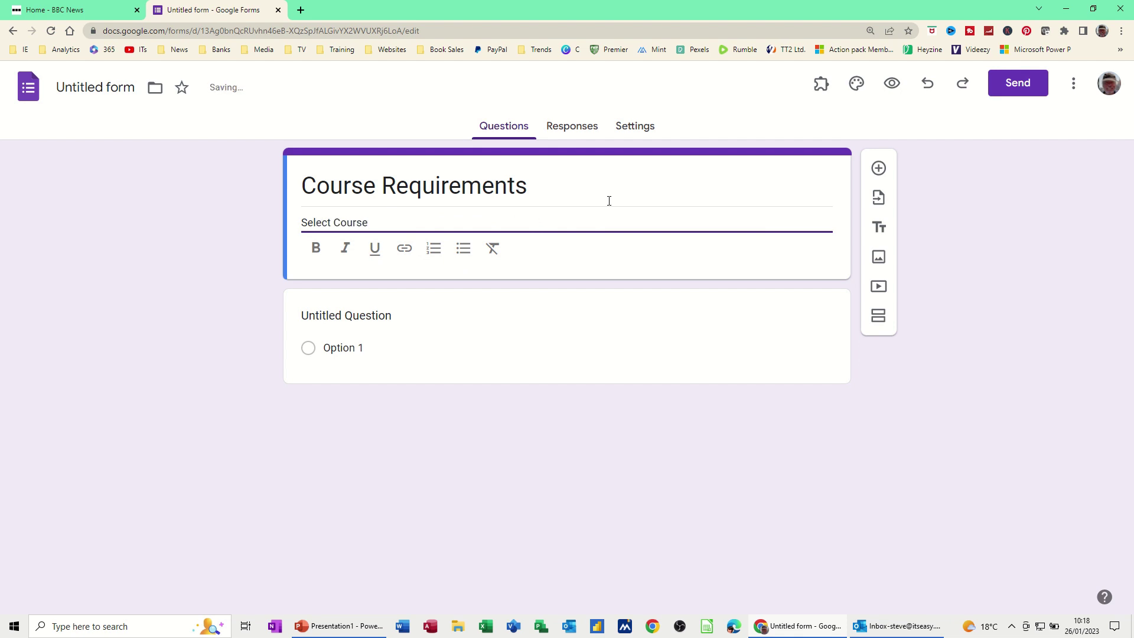
type(" type")
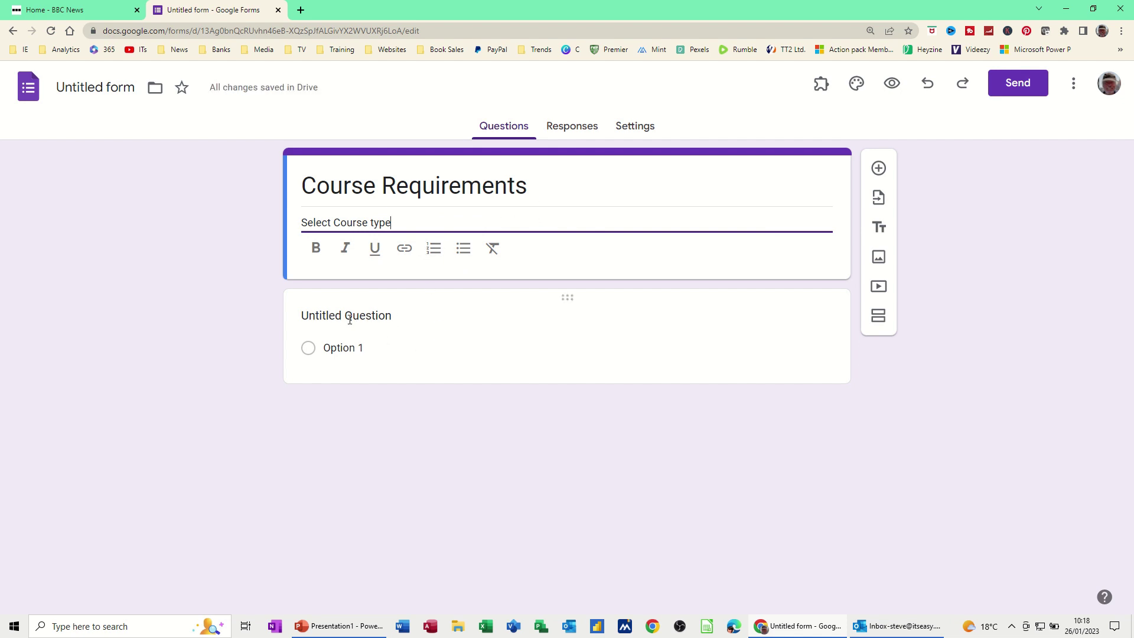
left_click(397, 318)
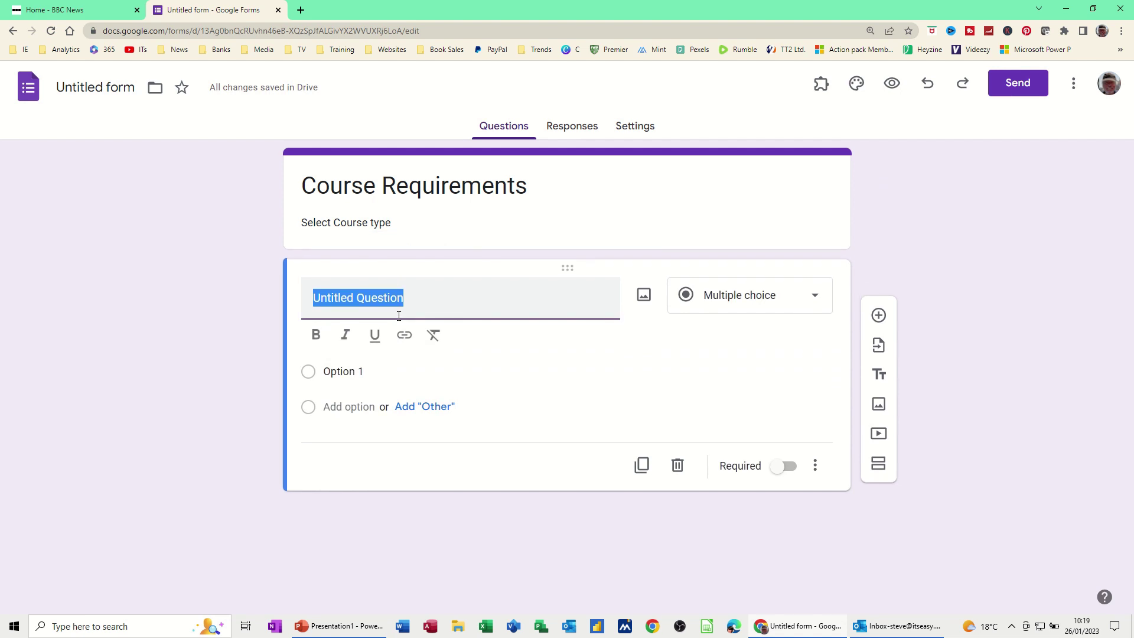
Title the first question 'Select Course' with choices Excel, Word, Access and PowerPoint.
type("Selec")
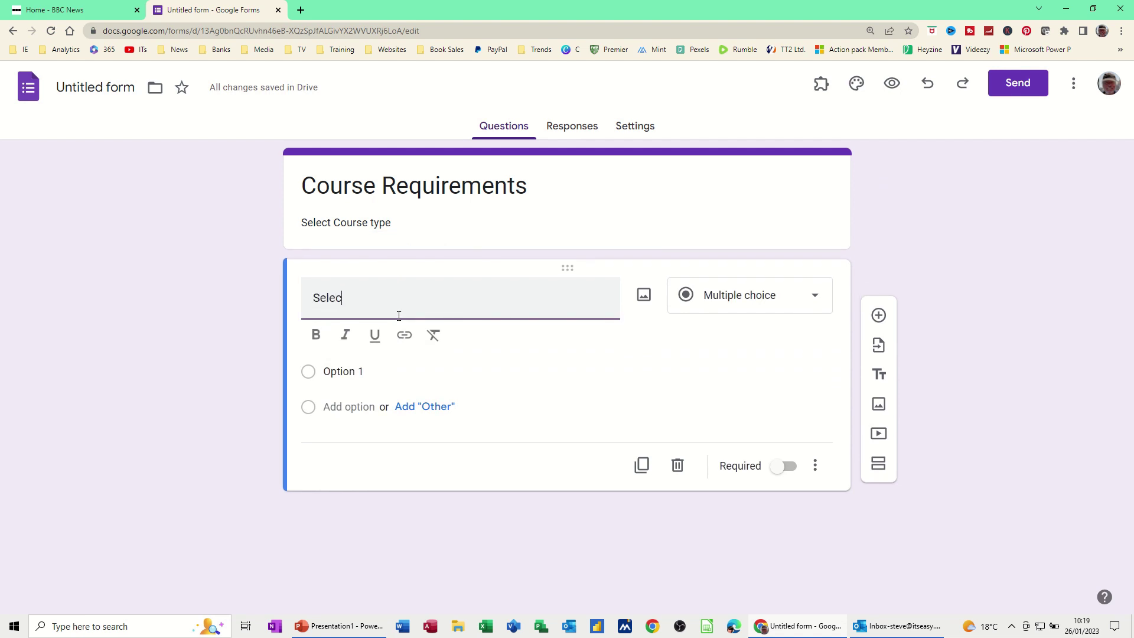
type("t Course")
left_click(338, 371)
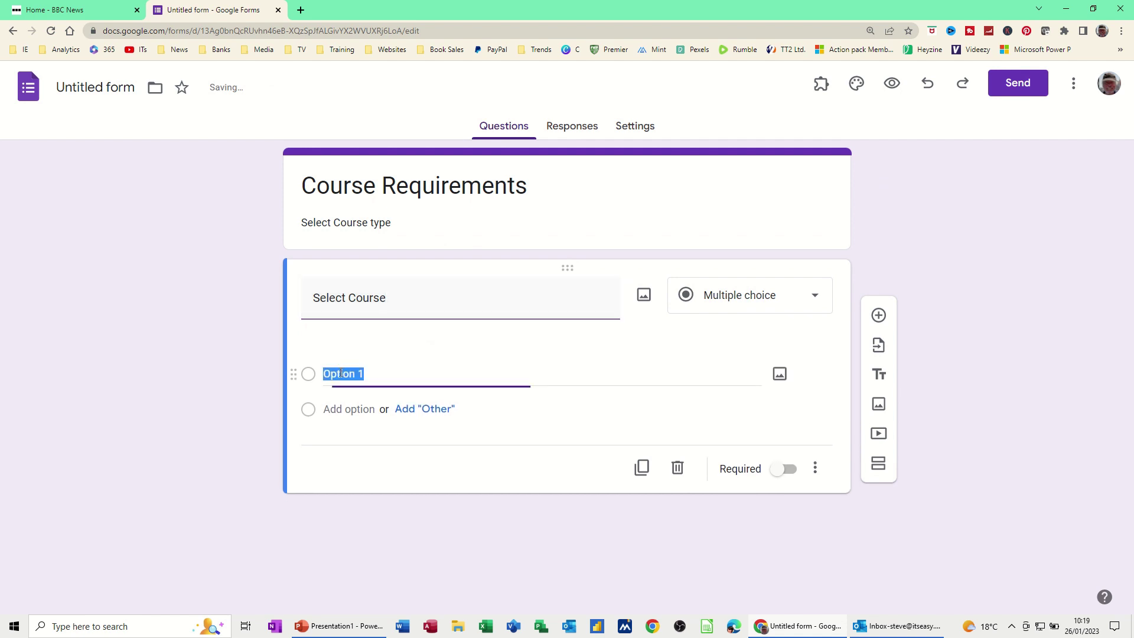
type("Excel")
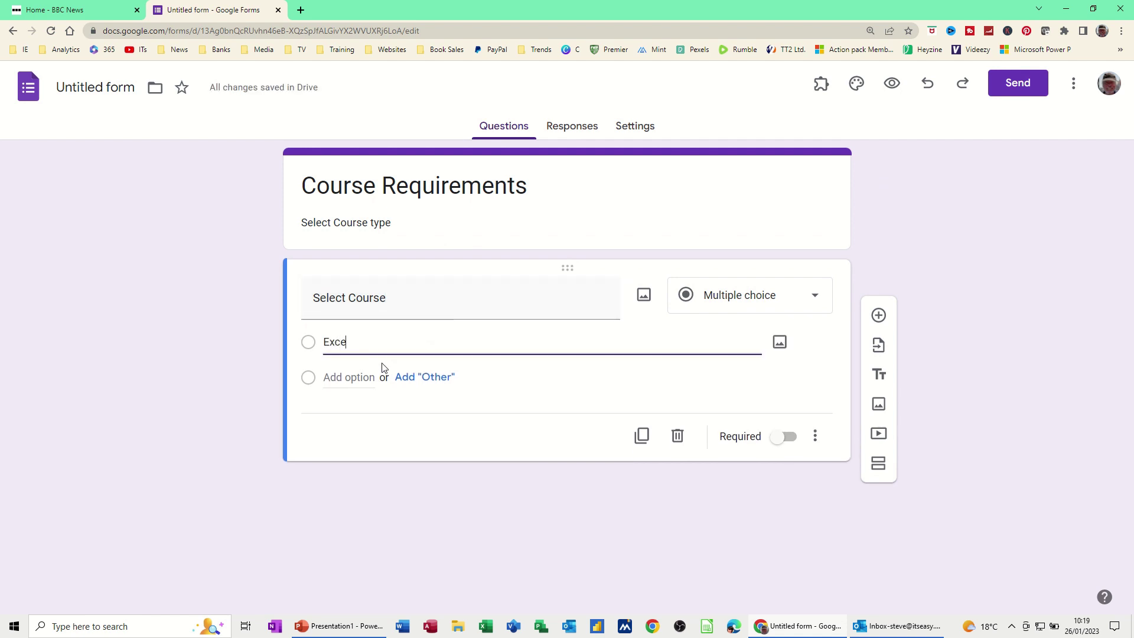
left_click(338, 378)
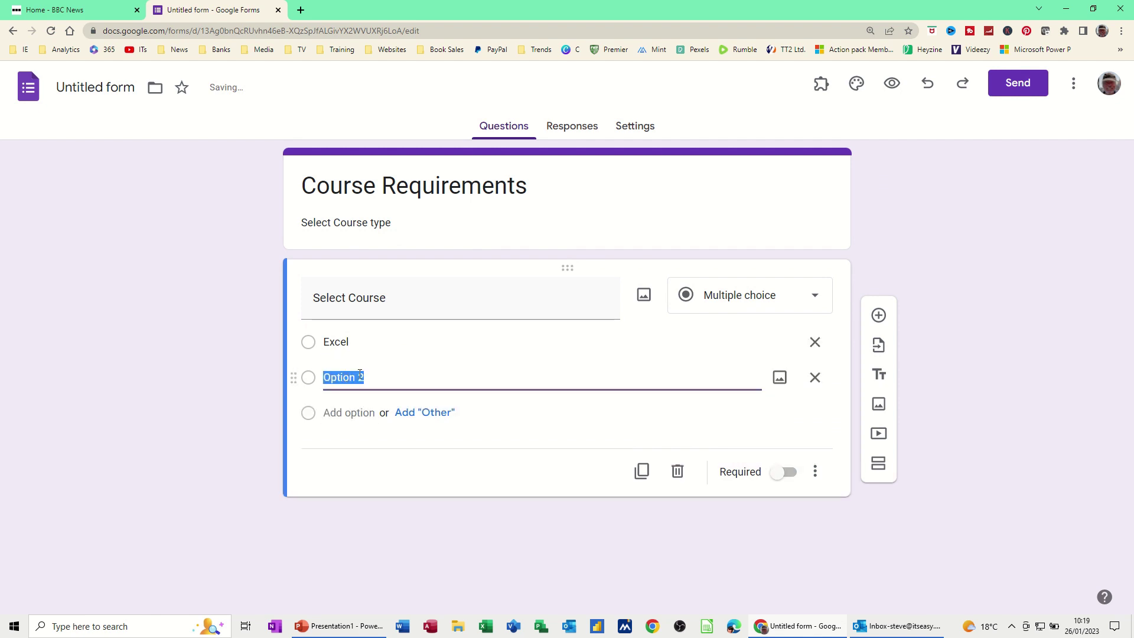
type("Word")
left_click(339, 414)
type("A")
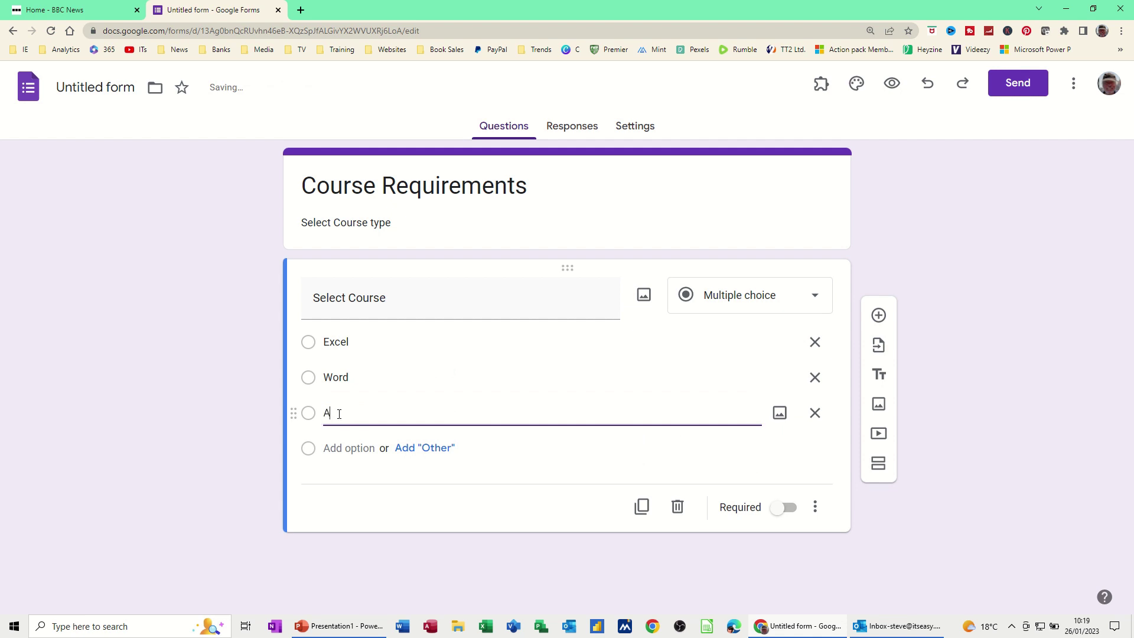
type("ccess")
left_click(351, 449)
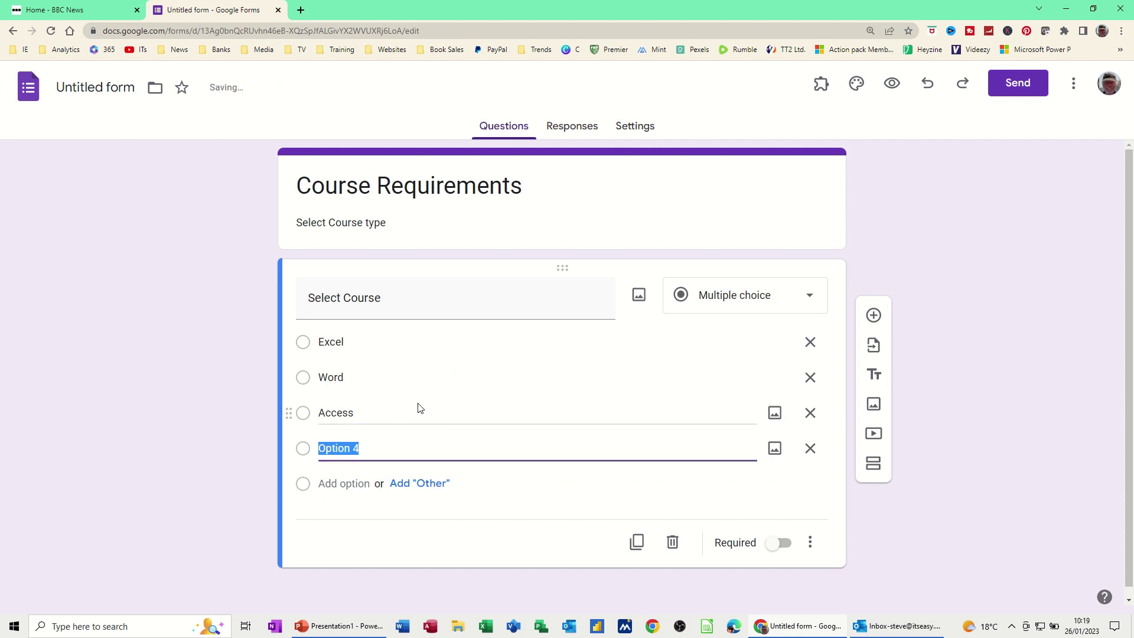
type("PowerPoint")
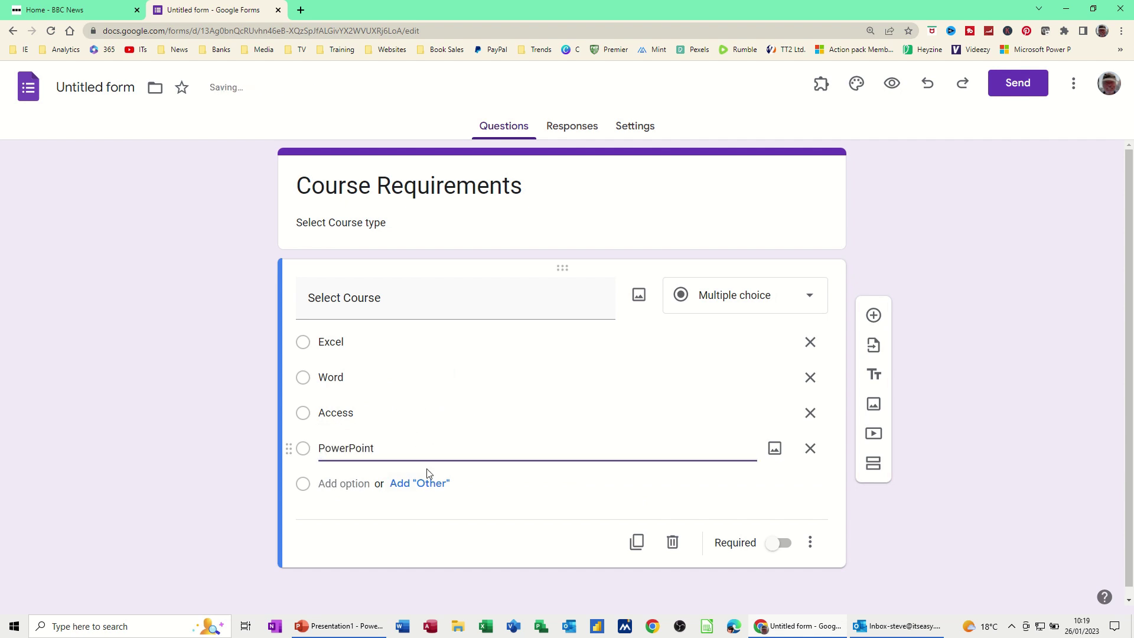
Add an 'Other' choice and make Select Course a required question.
left_click(411, 488)
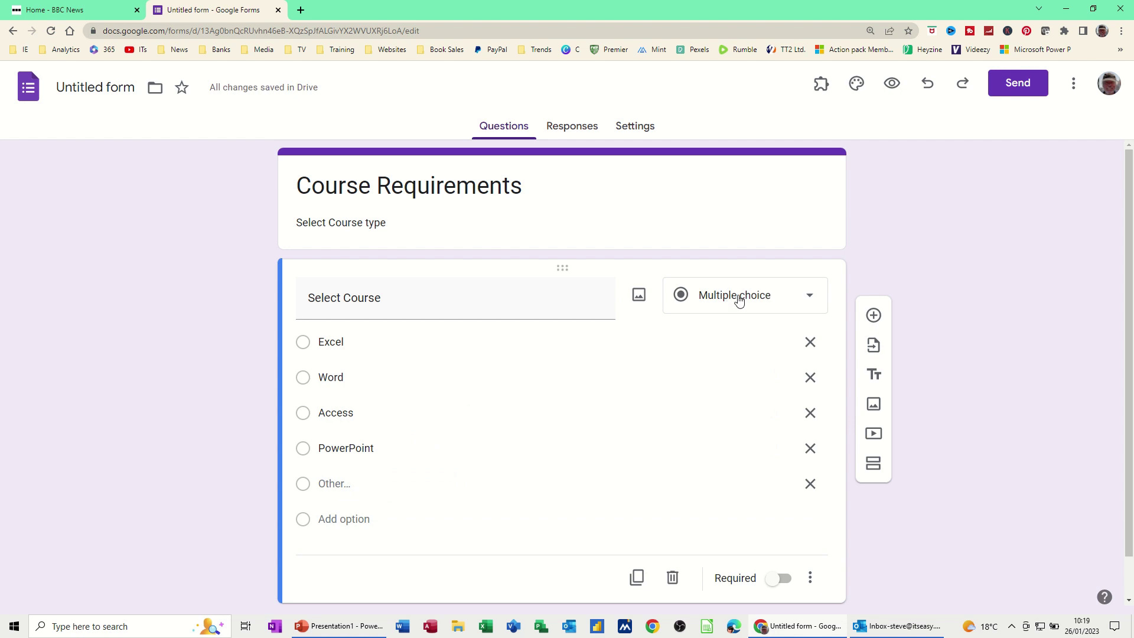
scroll(602, 405, "down", 1)
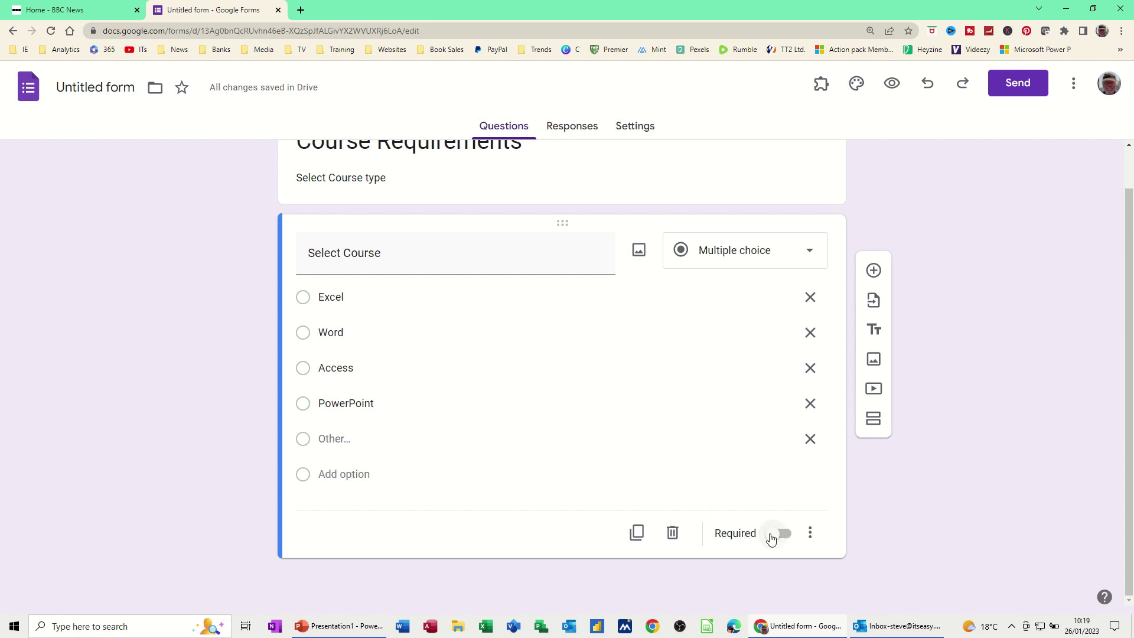
left_click(772, 537)
left_click(875, 270)
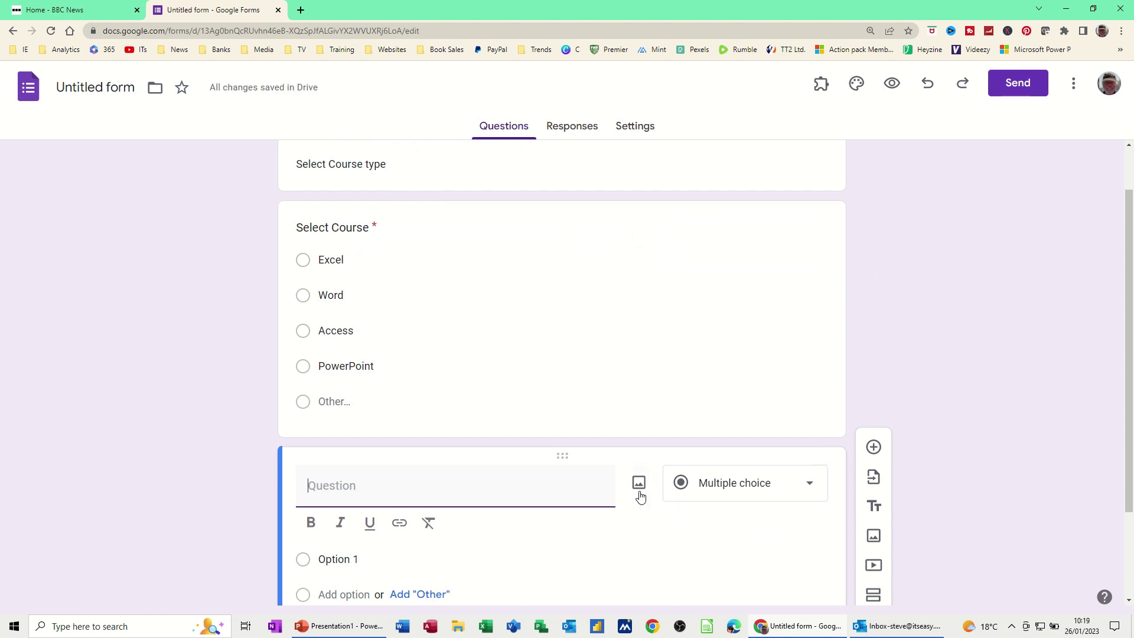
Make the new question a drop-down titled 'What Level'.
left_click(807, 495)
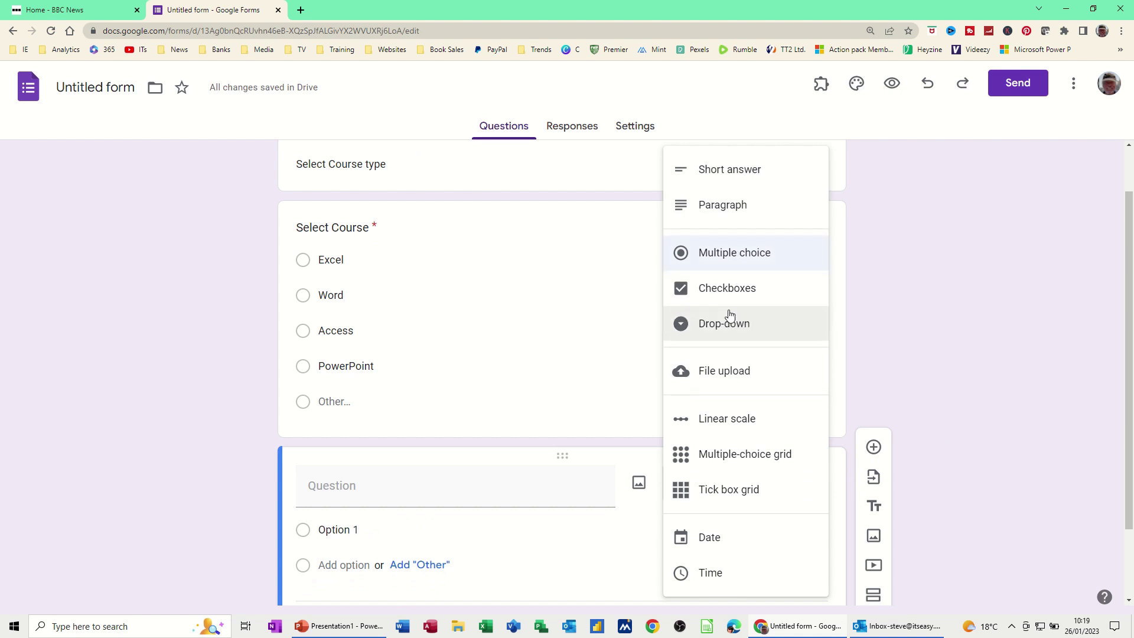
left_click(719, 327)
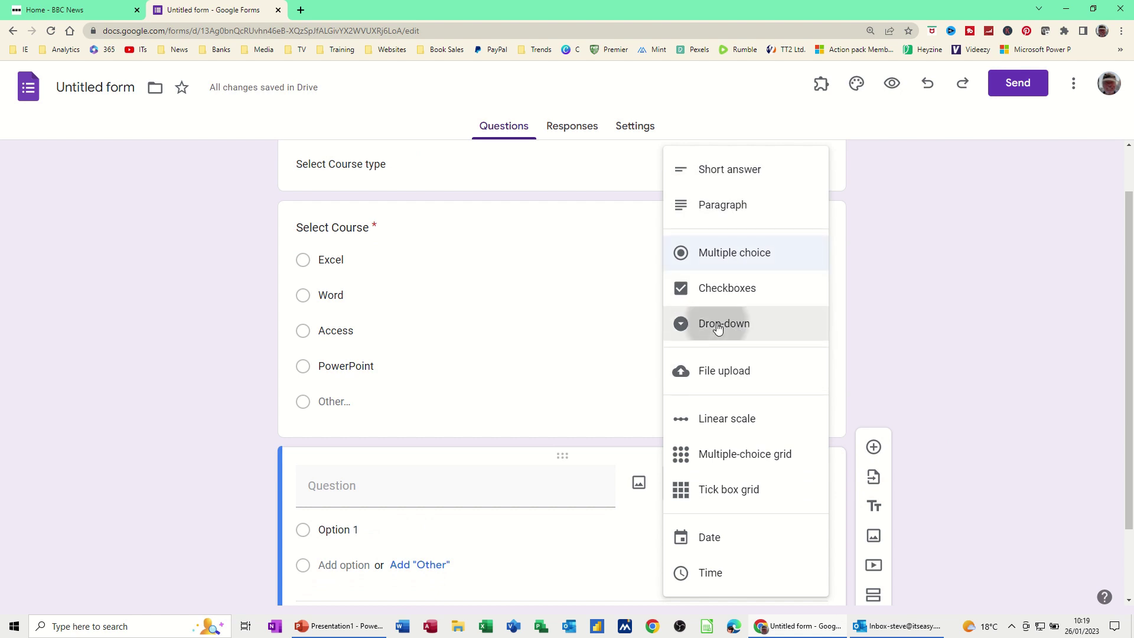
left_click(427, 485)
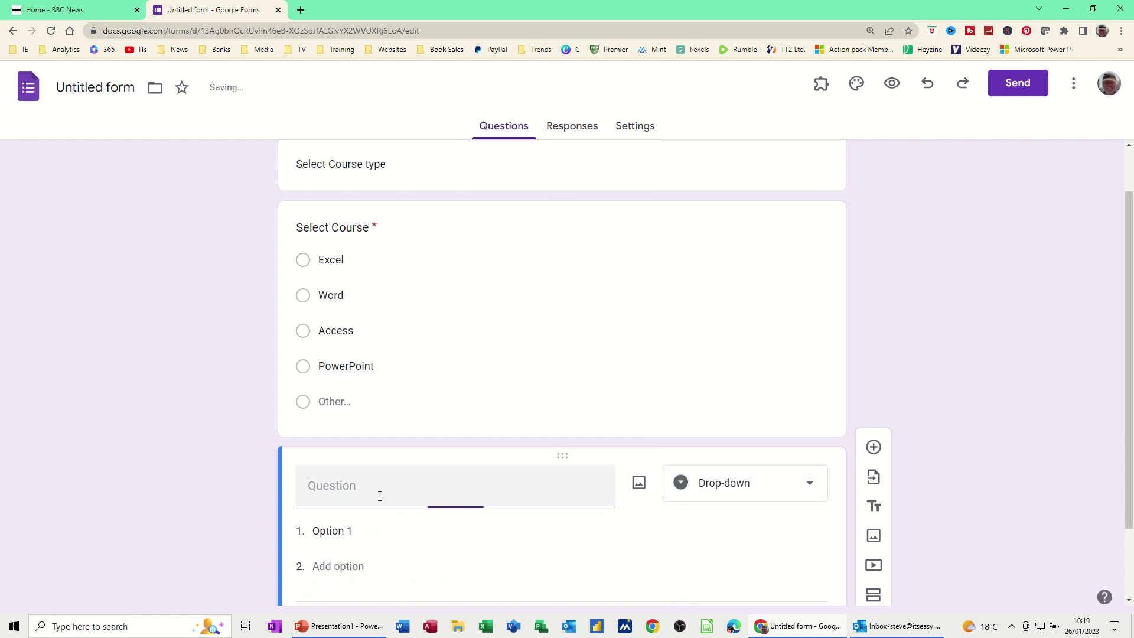
type("Wha")
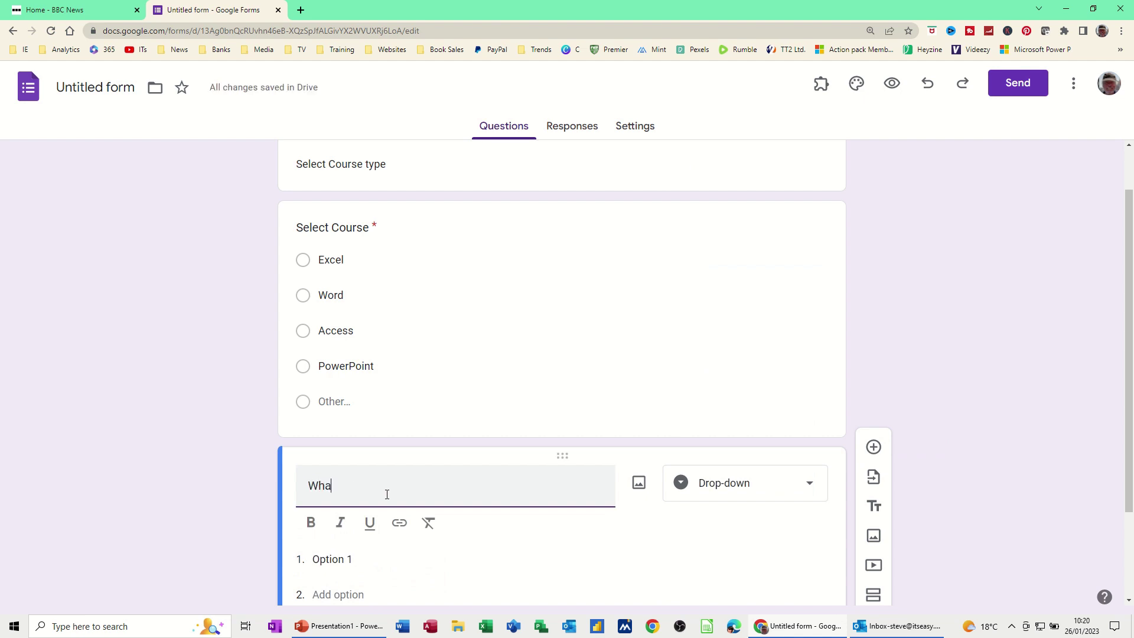
type("t Levce")
type("el")
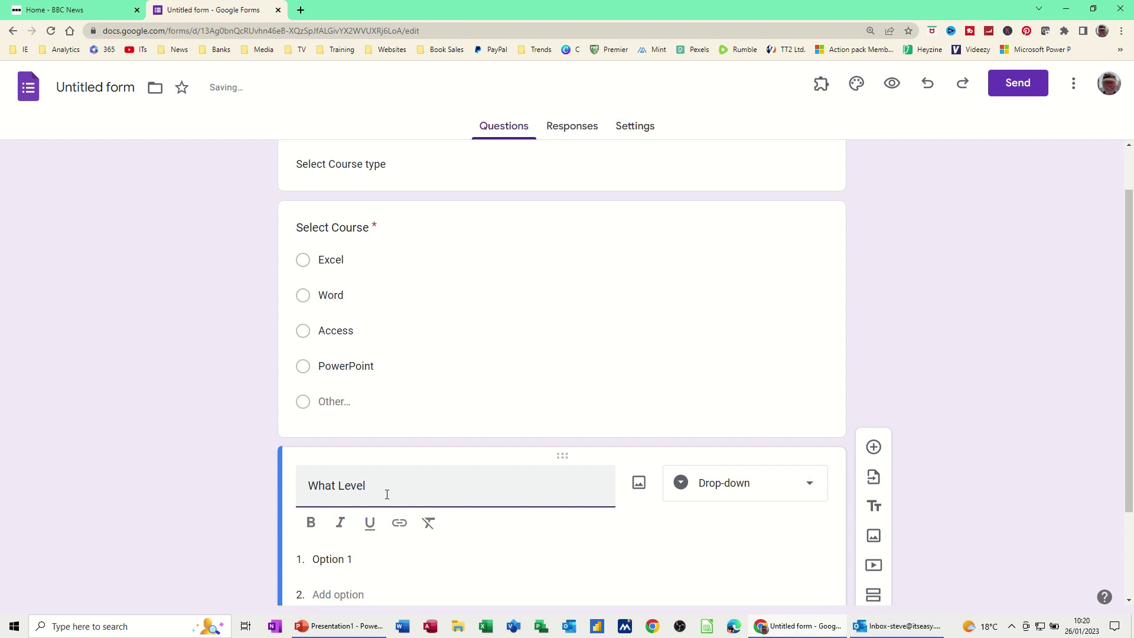
Give What Level the options Intro, Intermediate and Advanced.
left_click(356, 557)
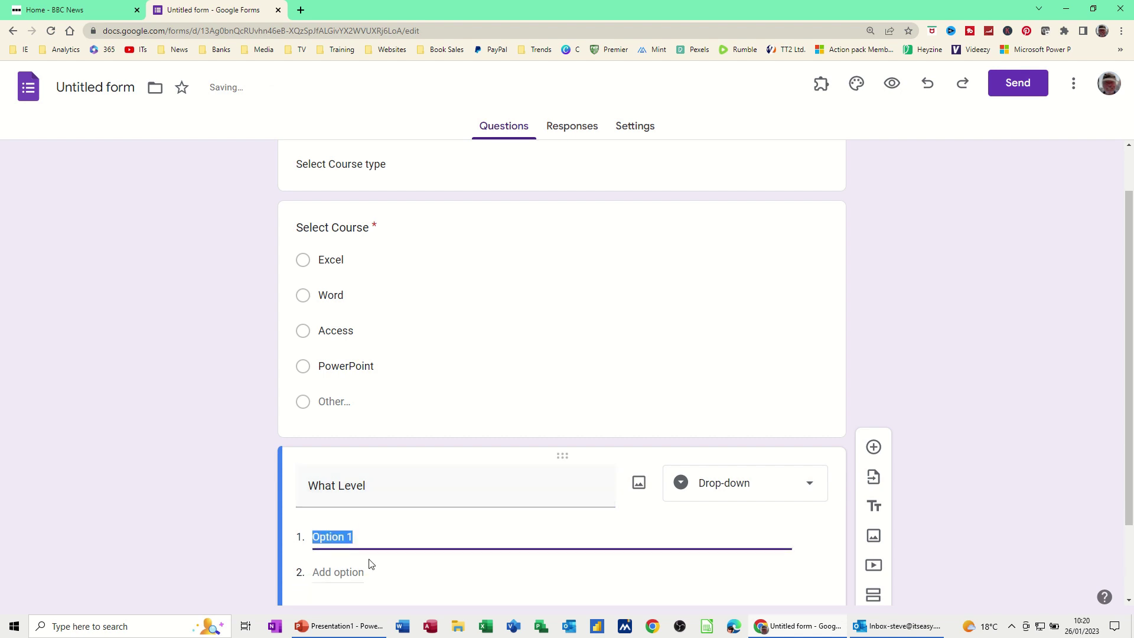
type("Intro")
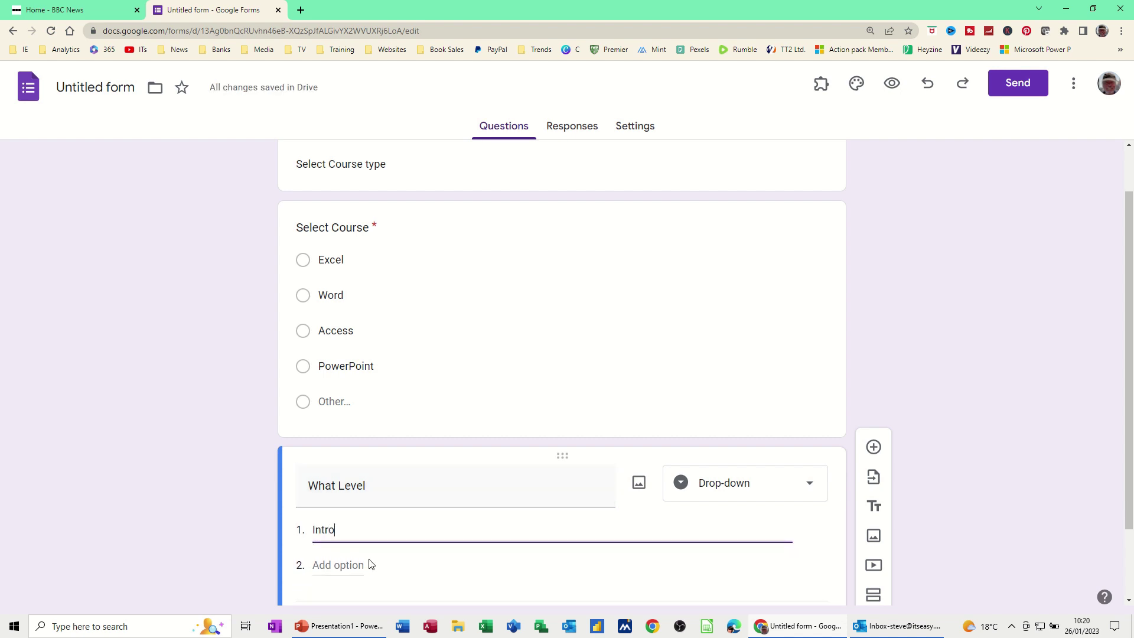
left_click(350, 565)
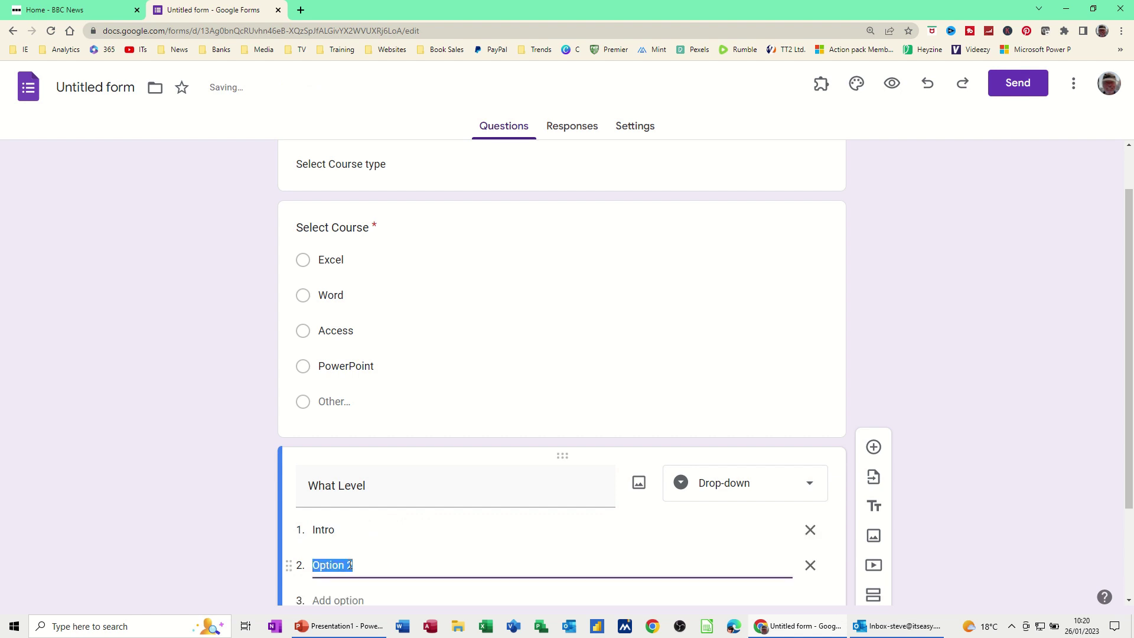
type("Intermediate")
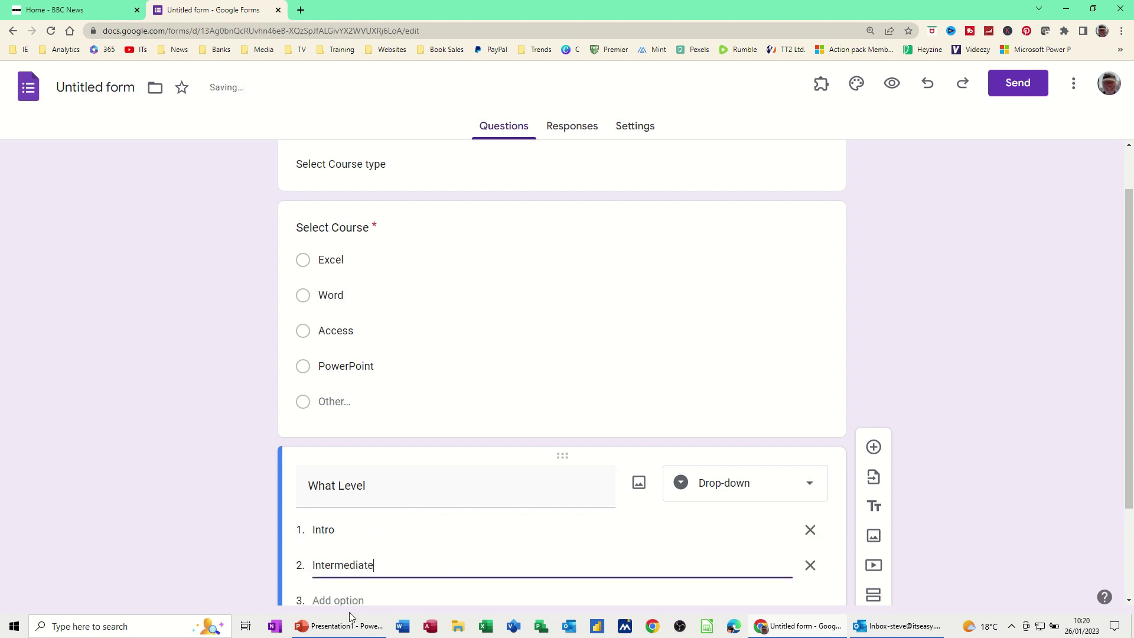
left_click(350, 594)
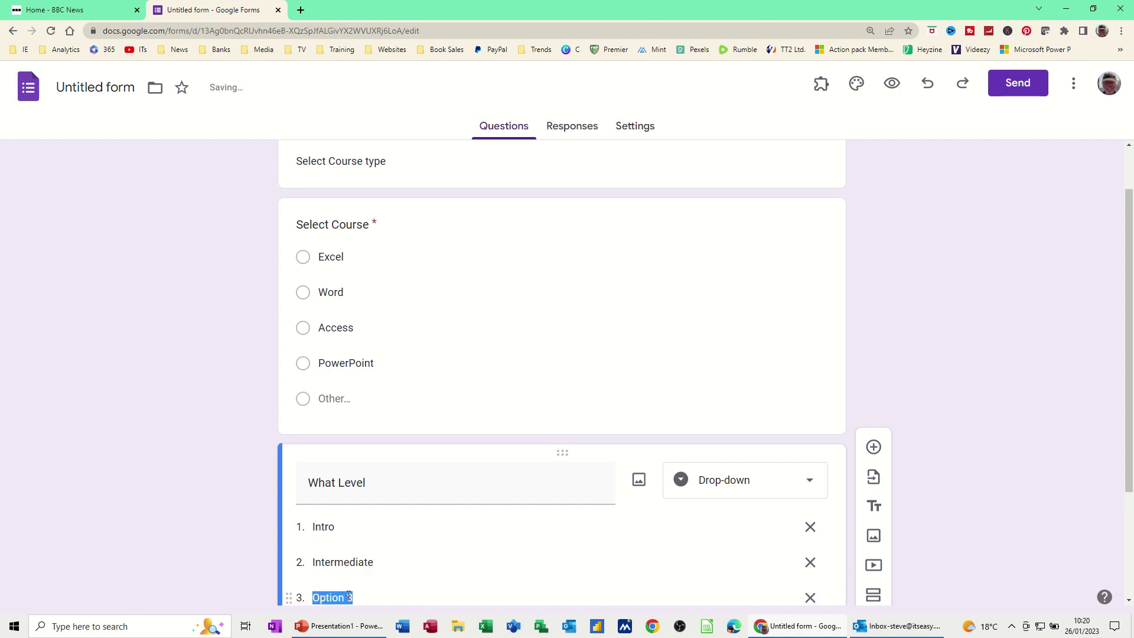
type("Advanced")
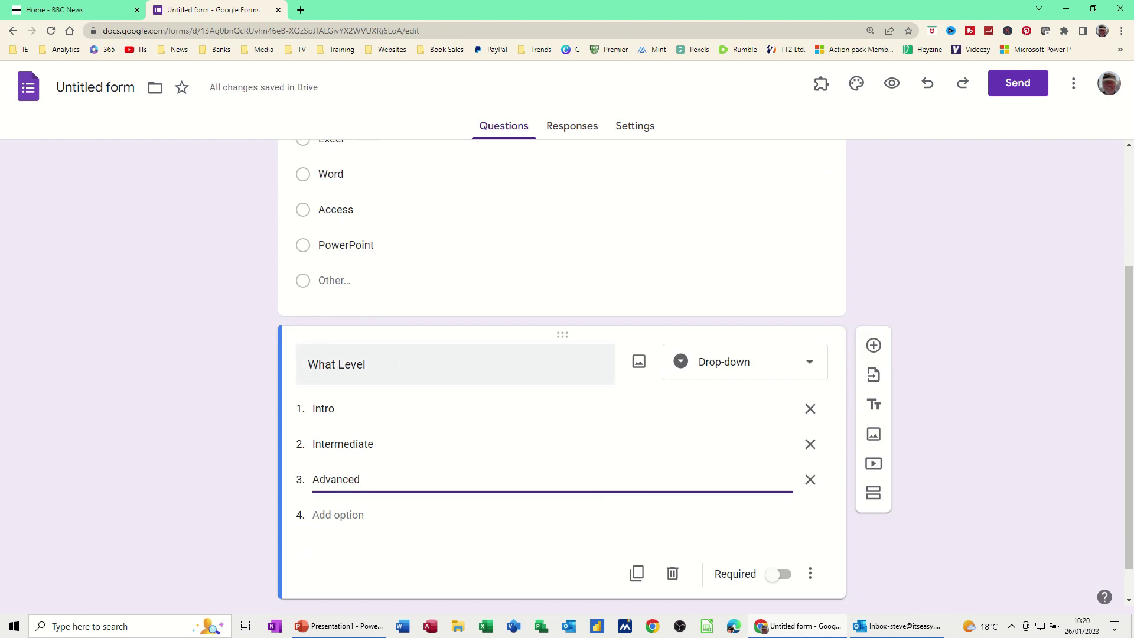
Add a required Date-type question titled 'Date' after What Level.
left_click(872, 347)
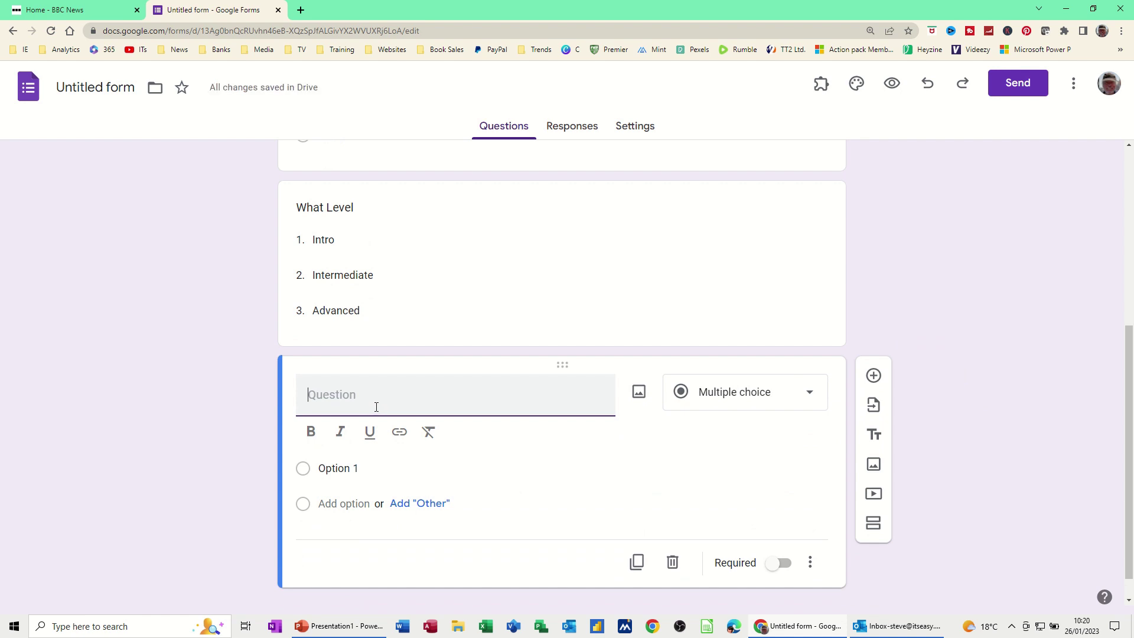
type("Date")
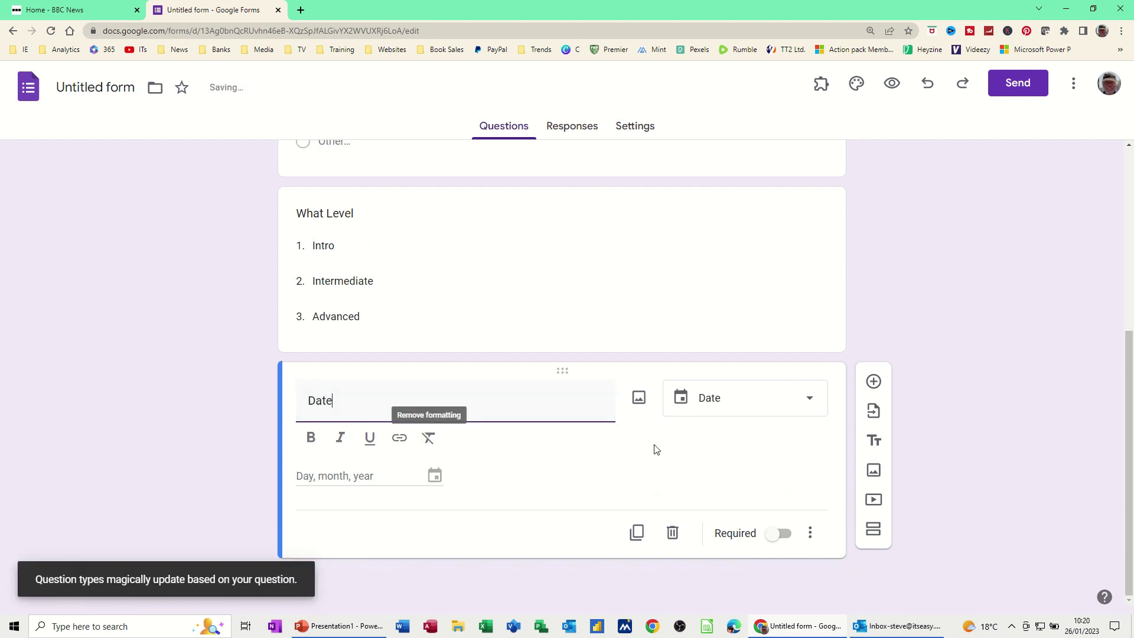
left_click(812, 400)
left_click(713, 471)
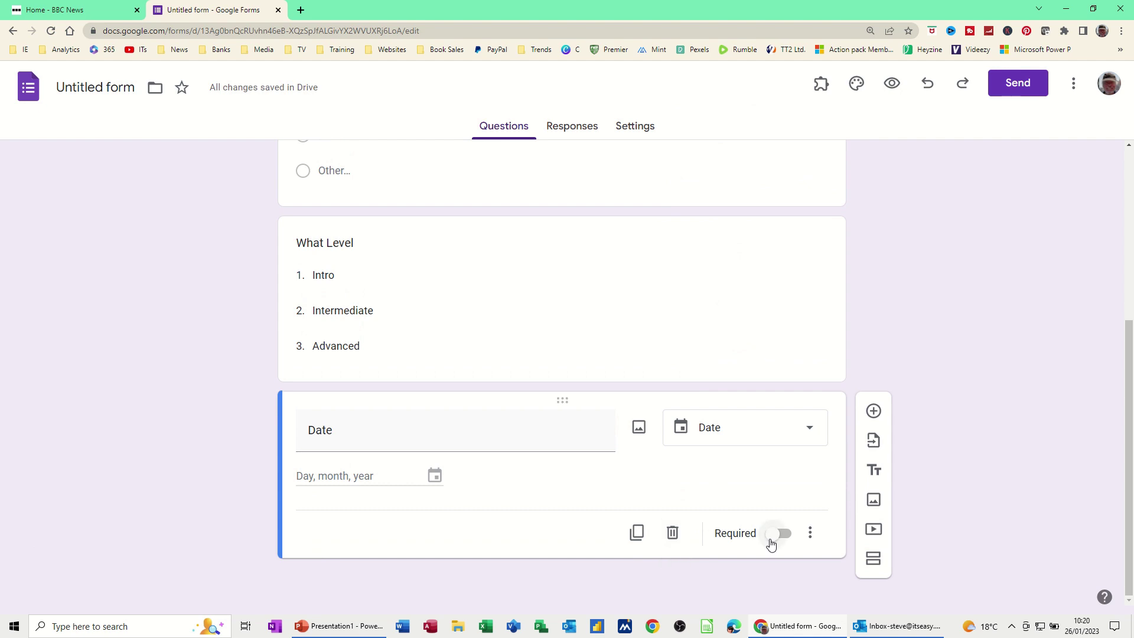
left_click(771, 533)
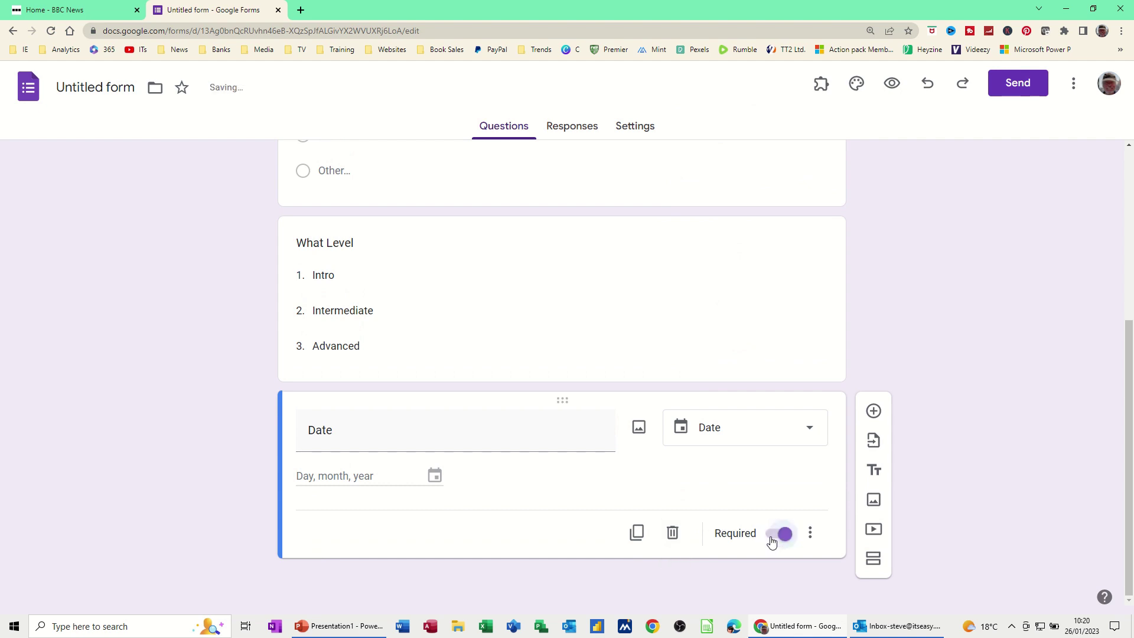
Mark the What Level question as required too.
left_click(506, 303)
left_click(780, 467)
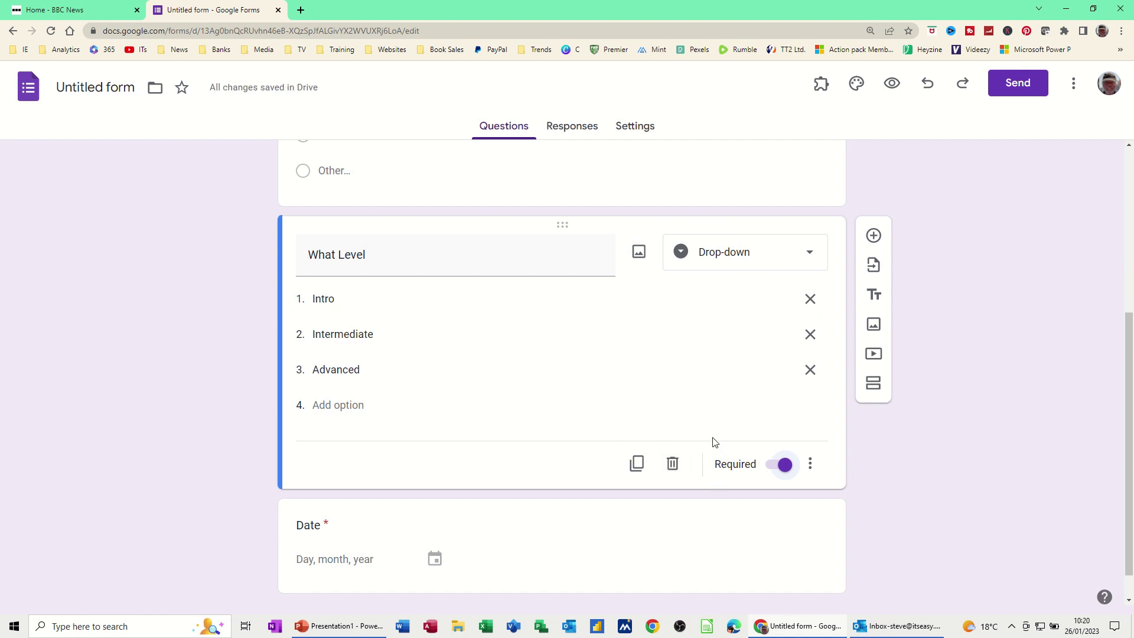
scroll(711, 443, "down", 1)
scroll(705, 439, "up", 3)
scroll(679, 407, "up", 3)
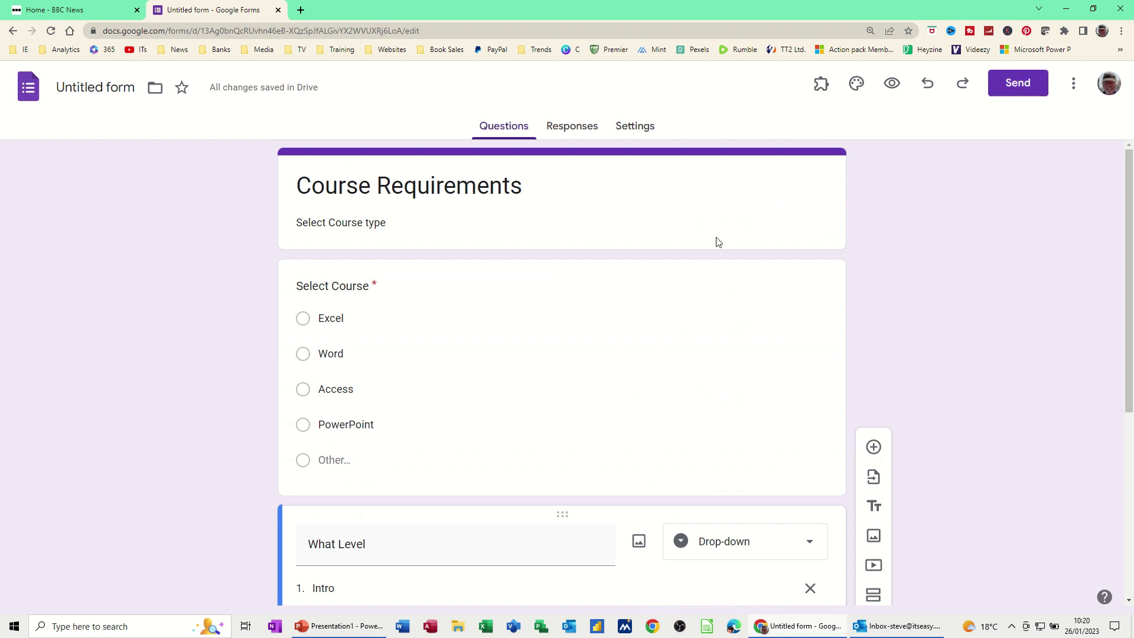
Go to the form's Responses page and begin linking it to a spreadsheet.
left_click(573, 132)
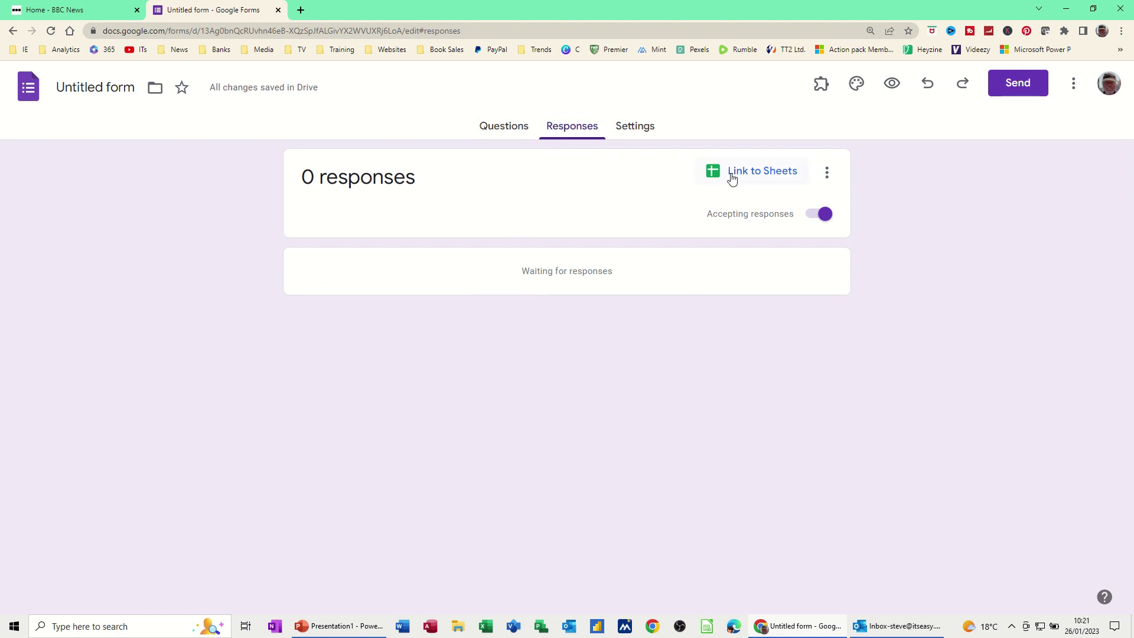
left_click(773, 176)
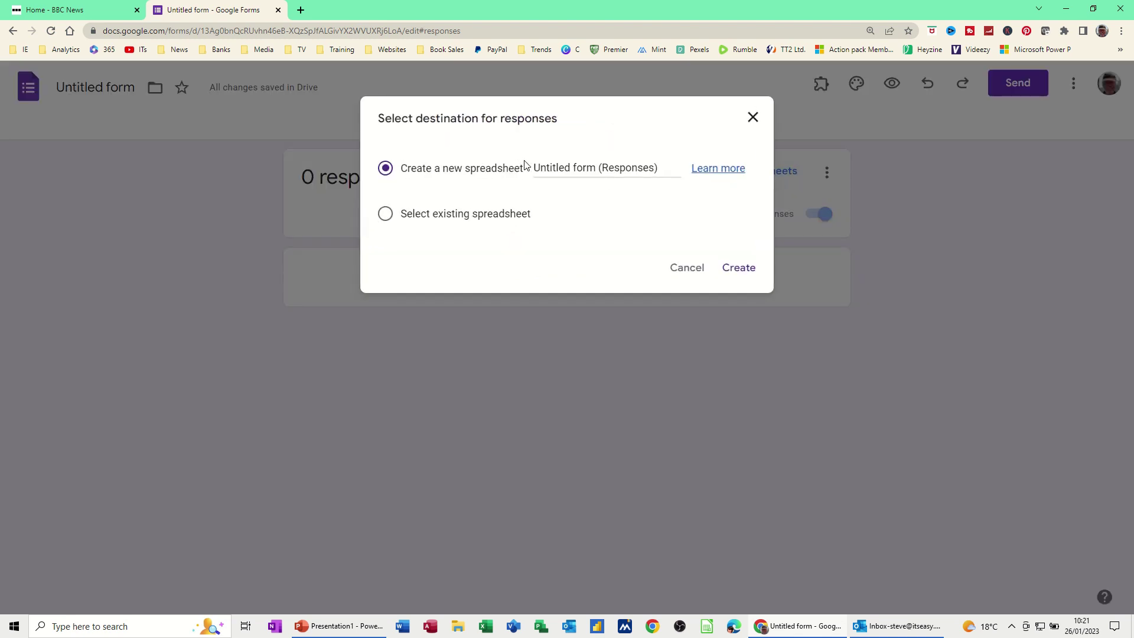
Name the new responses spreadsheet 'Courses' and create it.
left_click_drag(536, 163, 667, 168)
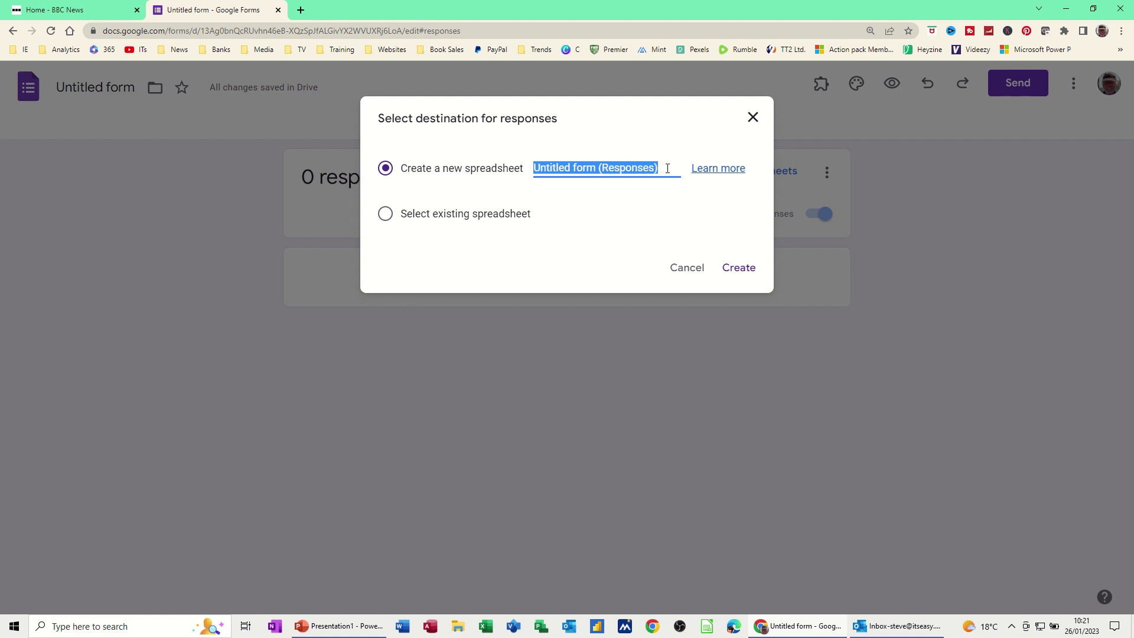
type("Courses")
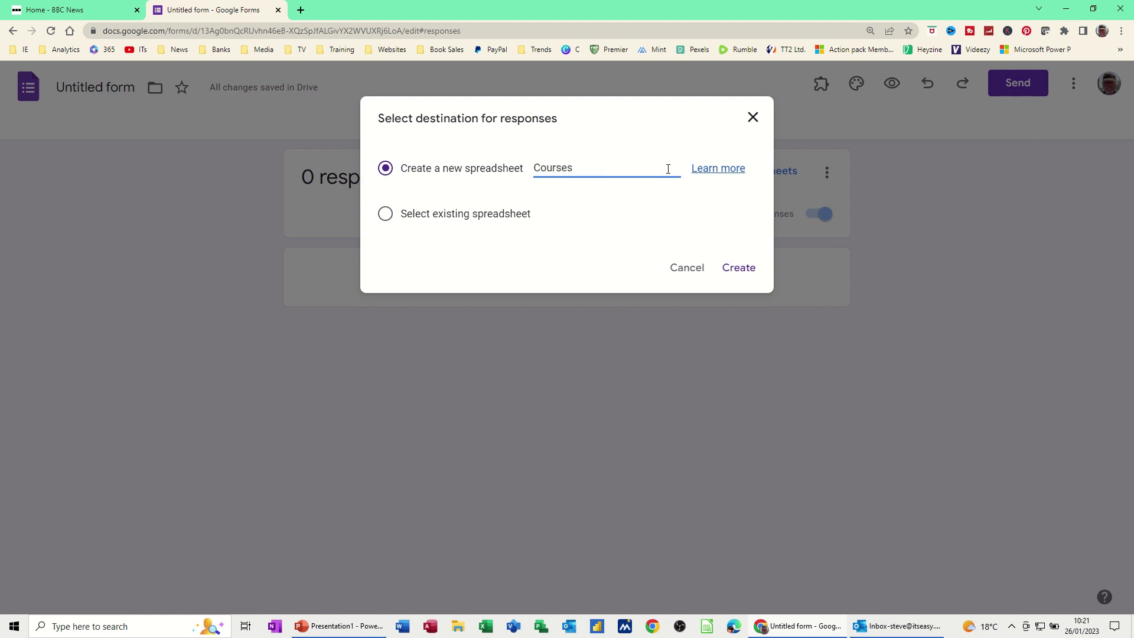
left_click(734, 269)
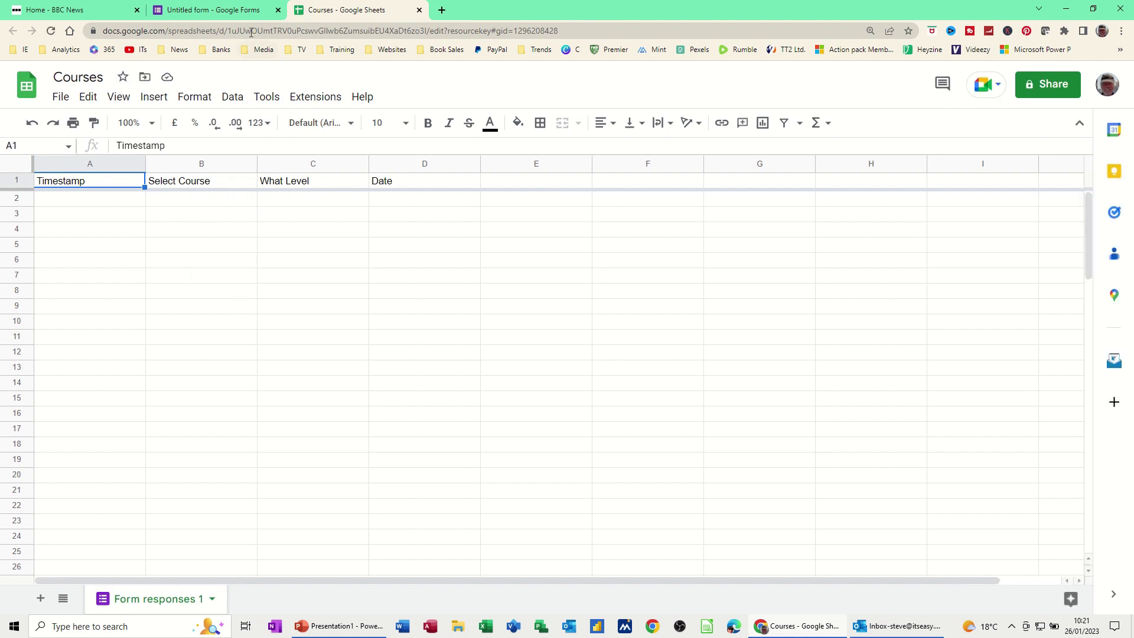
Return from the Courses spreadsheet to the form's Responses page.
left_click(215, 14)
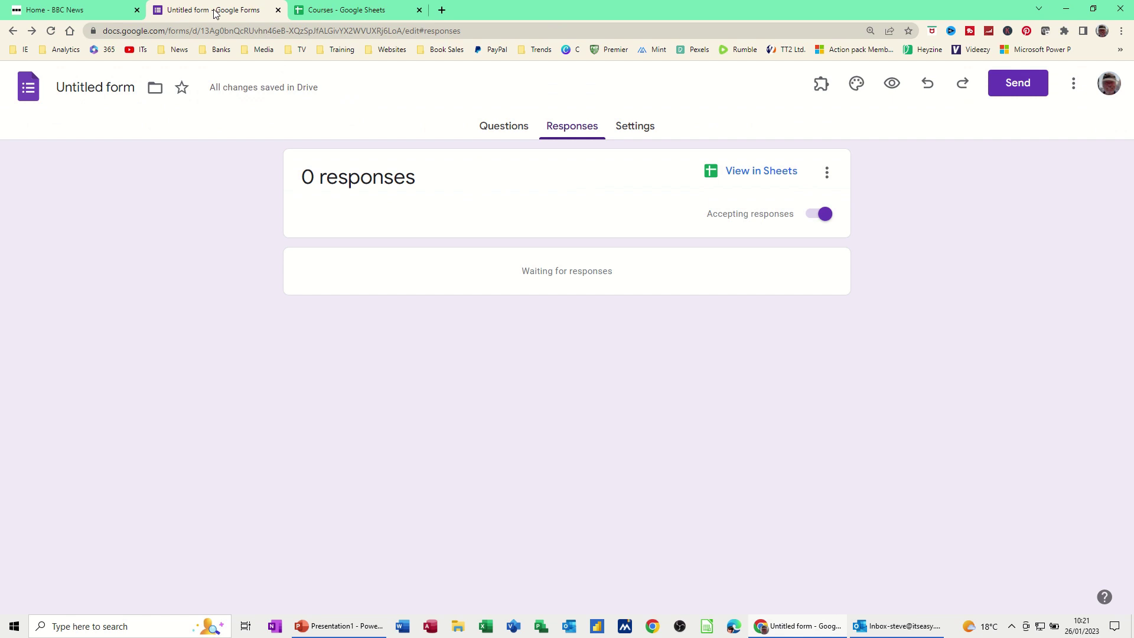
In Responses settings, turn on email collection and set responder copies to Always.
left_click(636, 128)
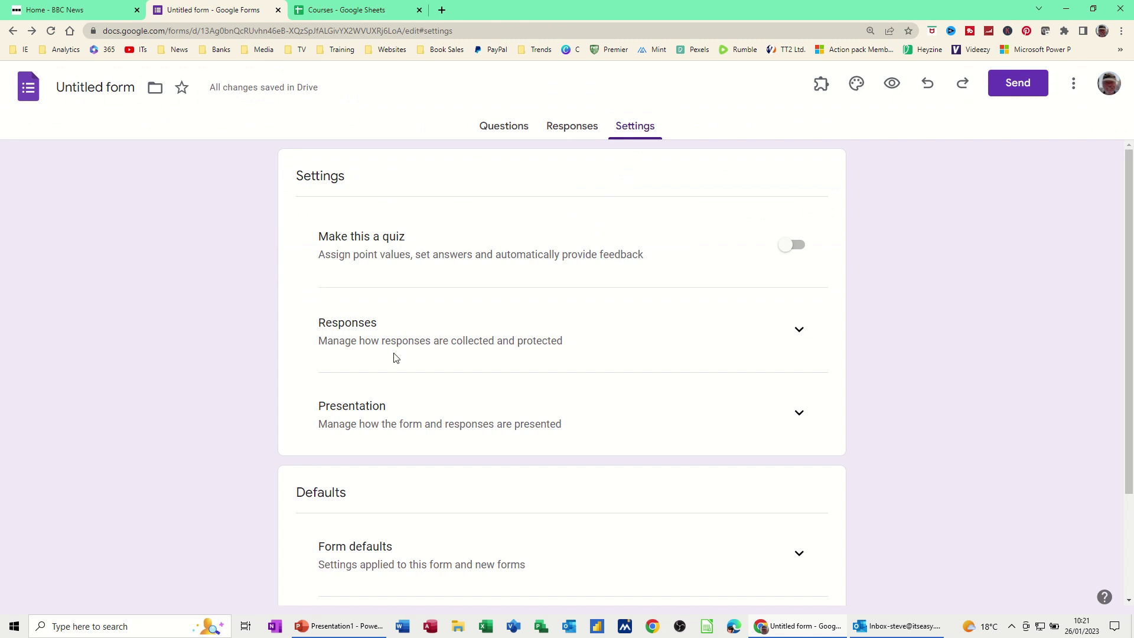
left_click(800, 330)
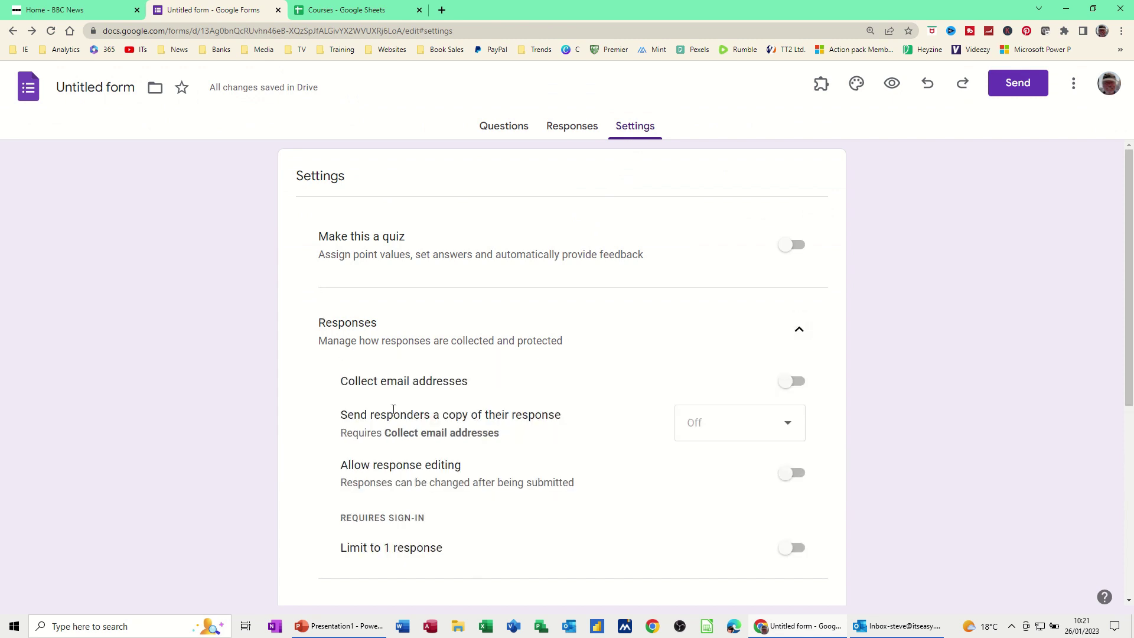
left_click(786, 387)
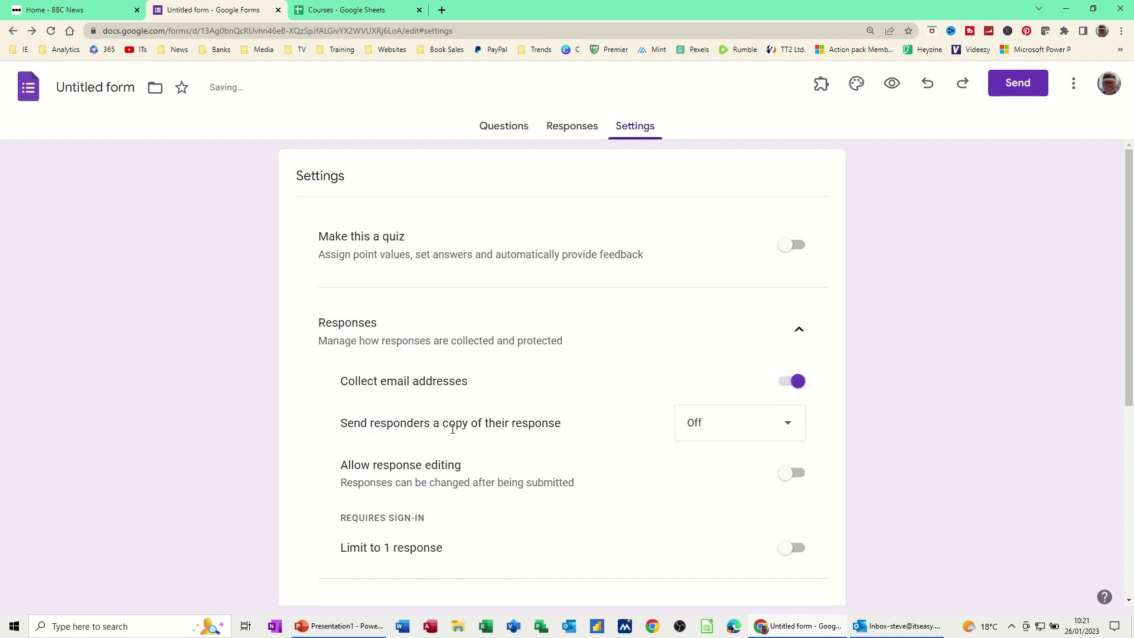
left_click(788, 429)
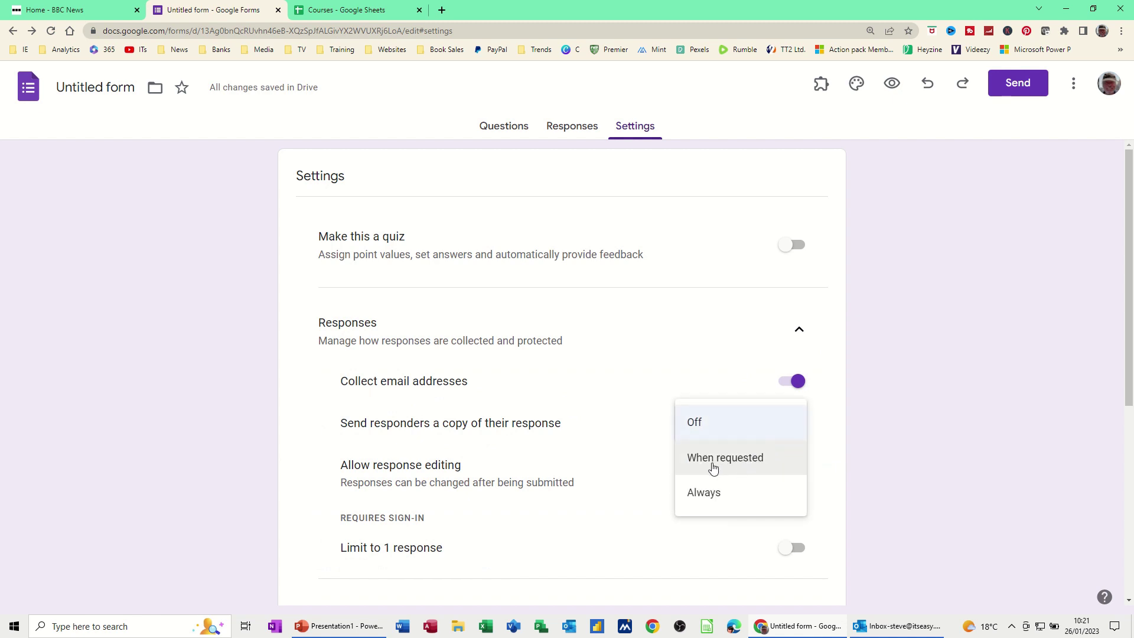
left_click(703, 493)
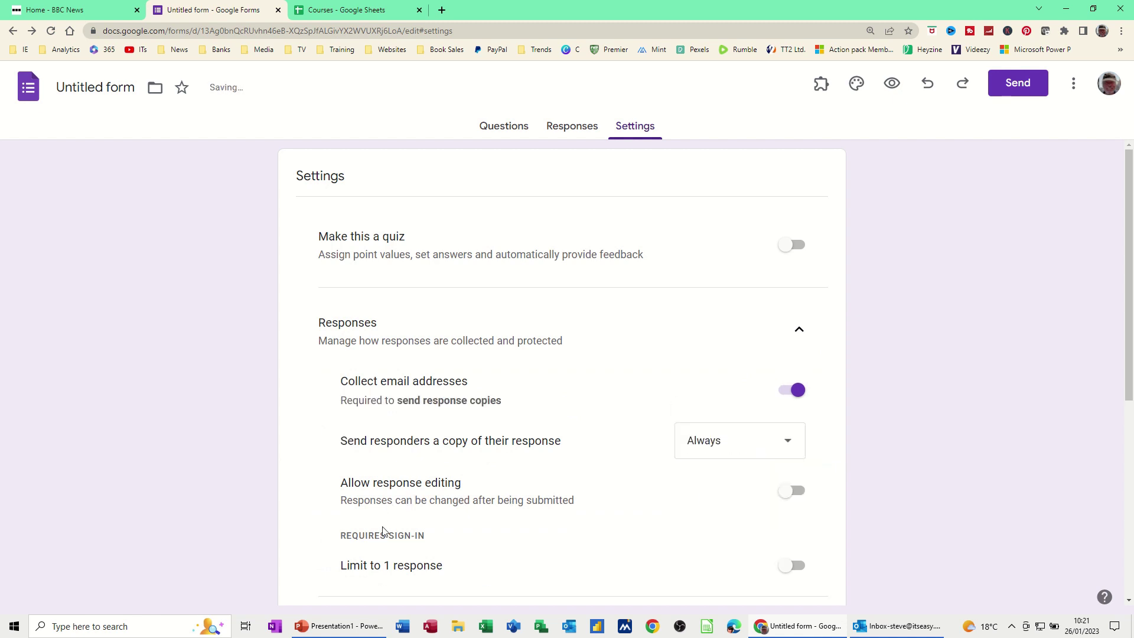
scroll(490, 541, "down", 3)
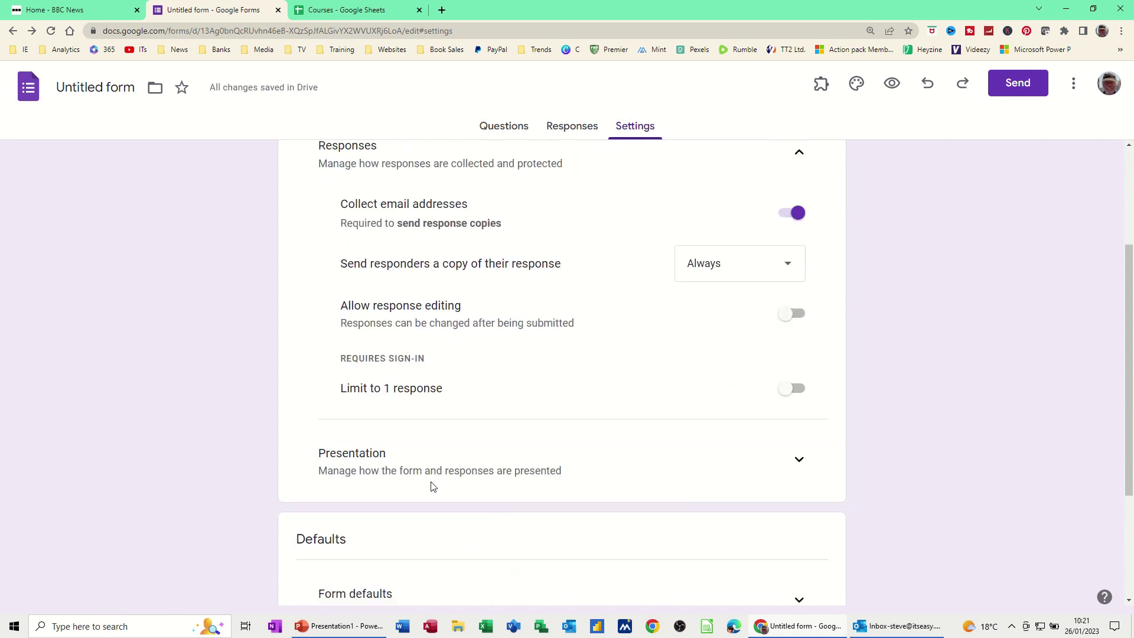
scroll(438, 486, "down", 3)
scroll(440, 486, "up", 6)
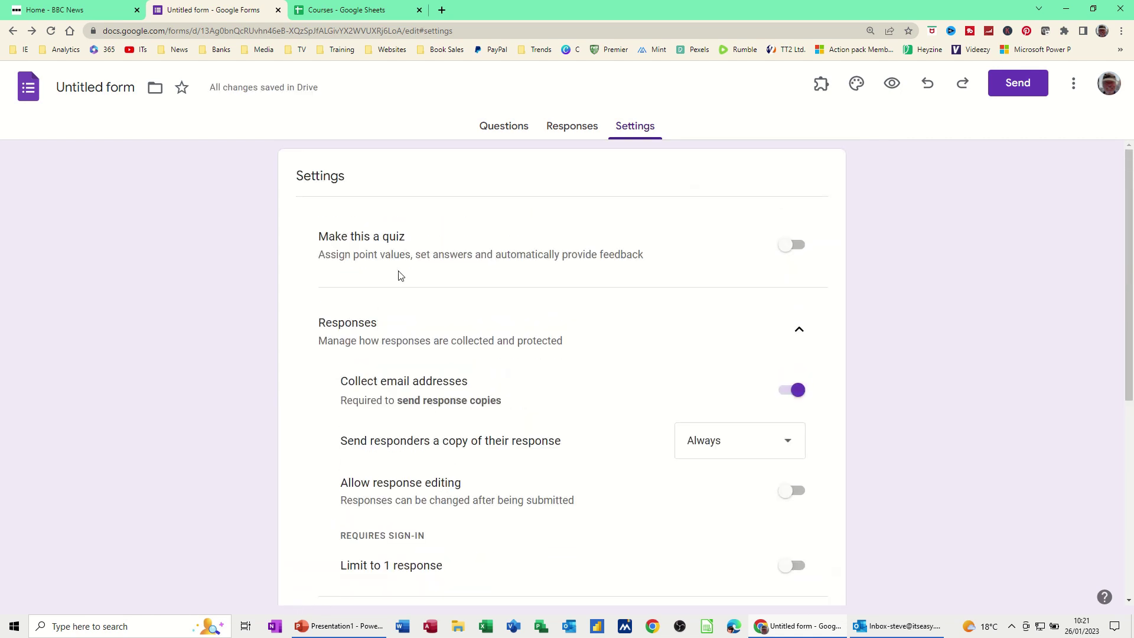
scroll(425, 301, "down", 6)
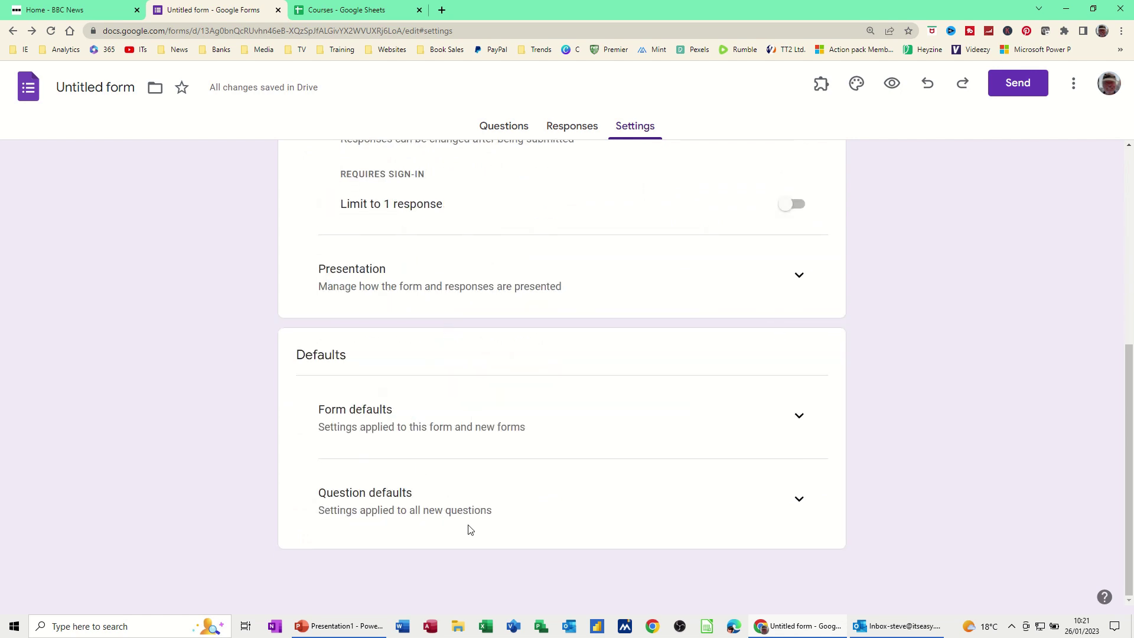
left_click(509, 132)
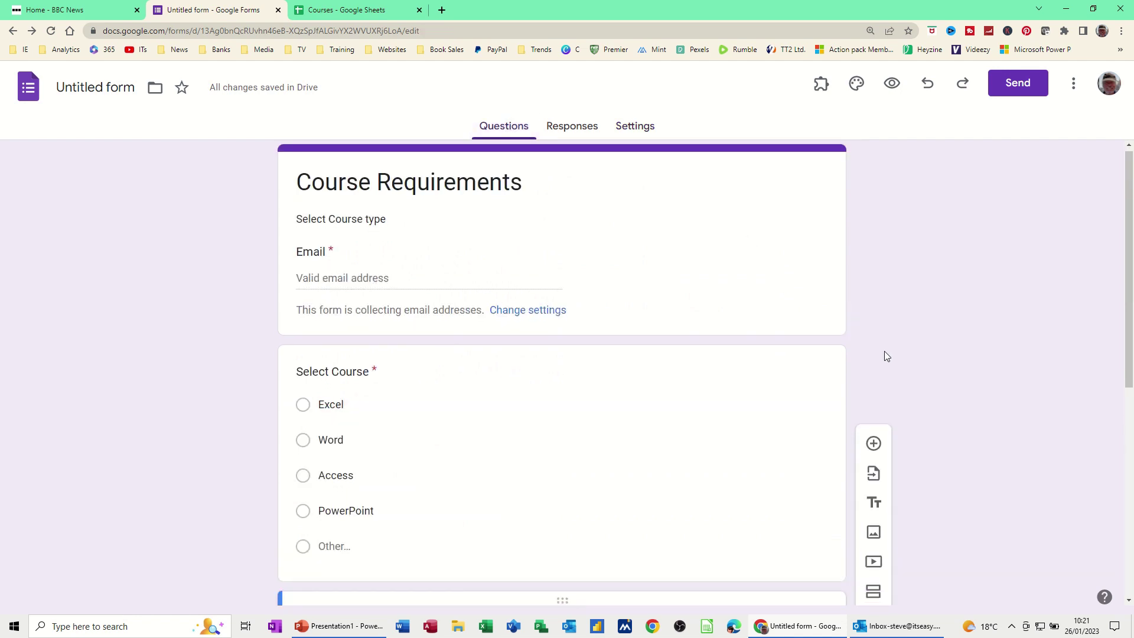
Add a new section after What Level titled 'Course History'.
scroll(529, 319, "down", 3)
scroll(477, 309, "down", 4)
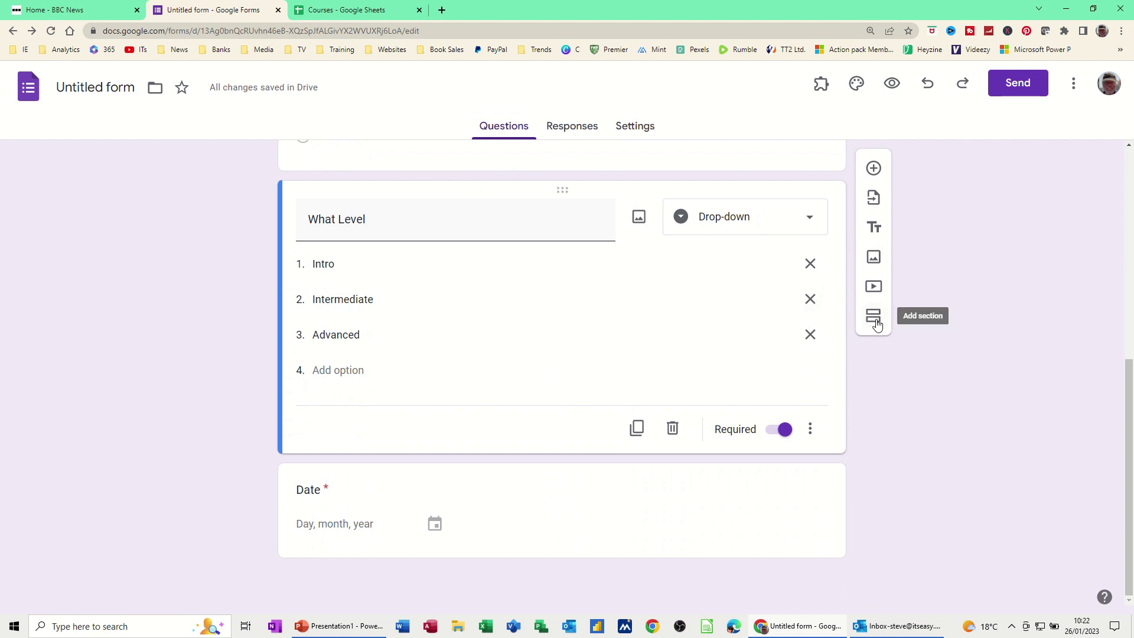
left_click(876, 322)
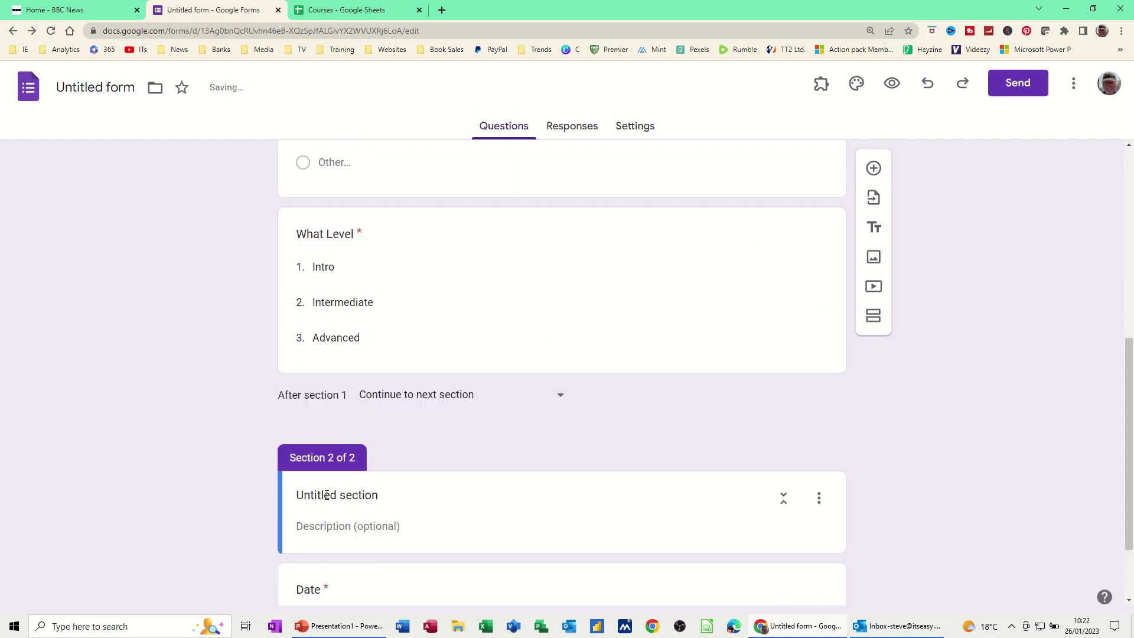
left_click(324, 495)
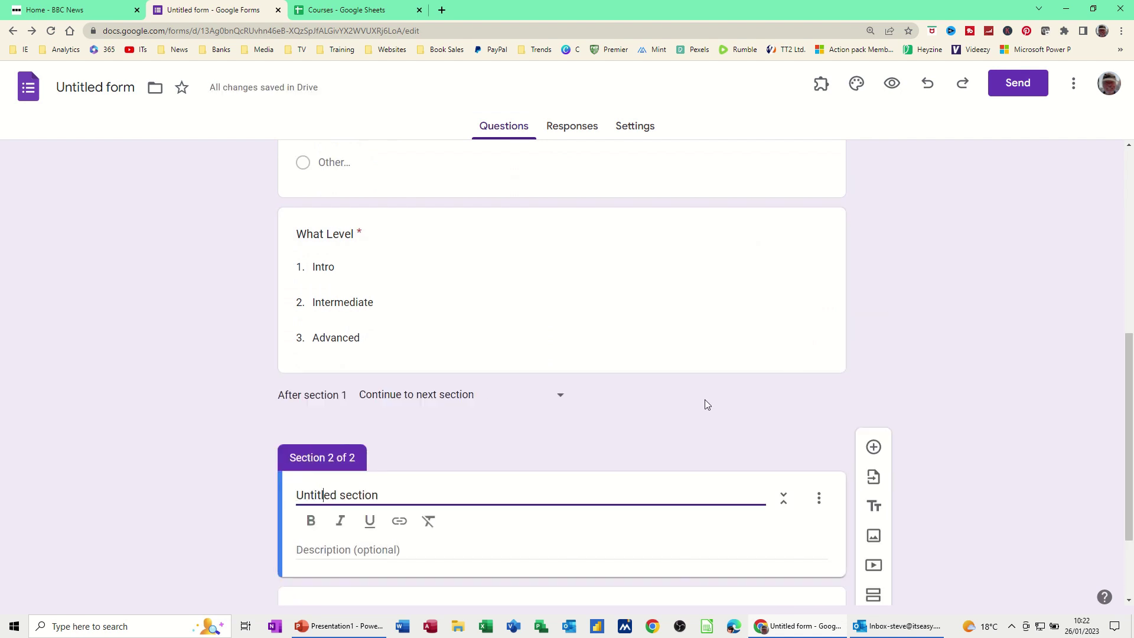
left_click_drag(399, 501, 289, 502)
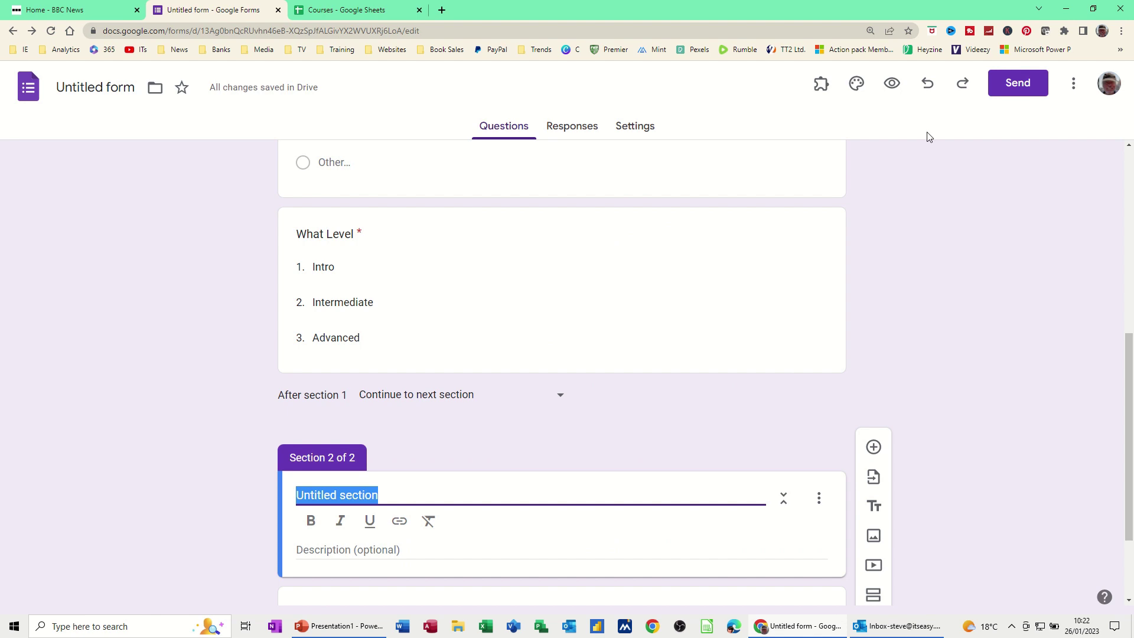
type("Course")
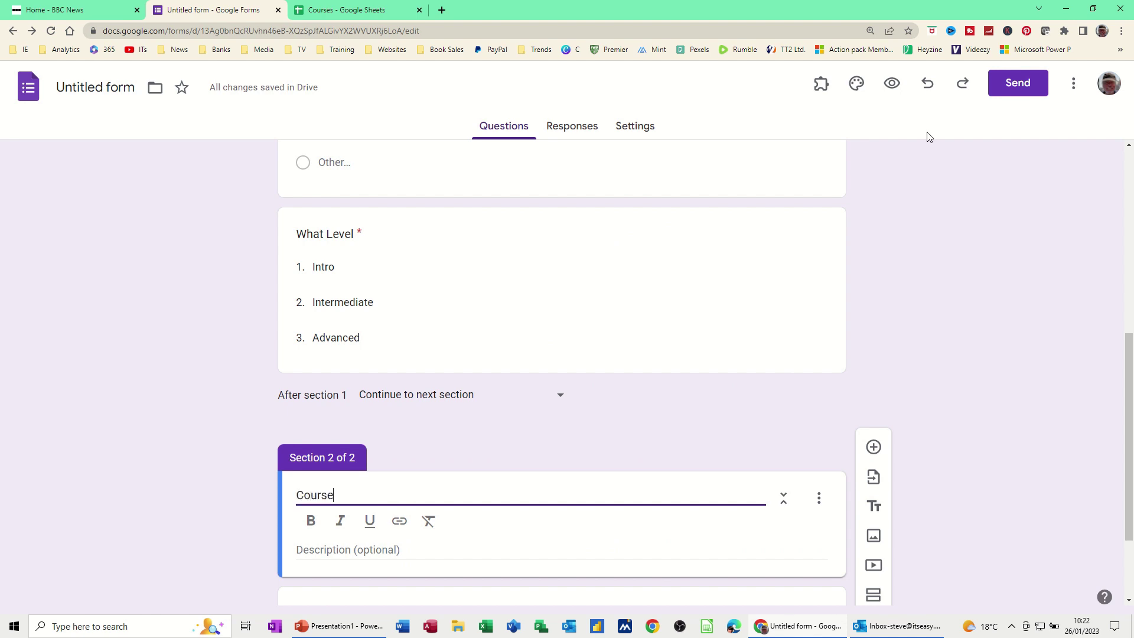
type(" History")
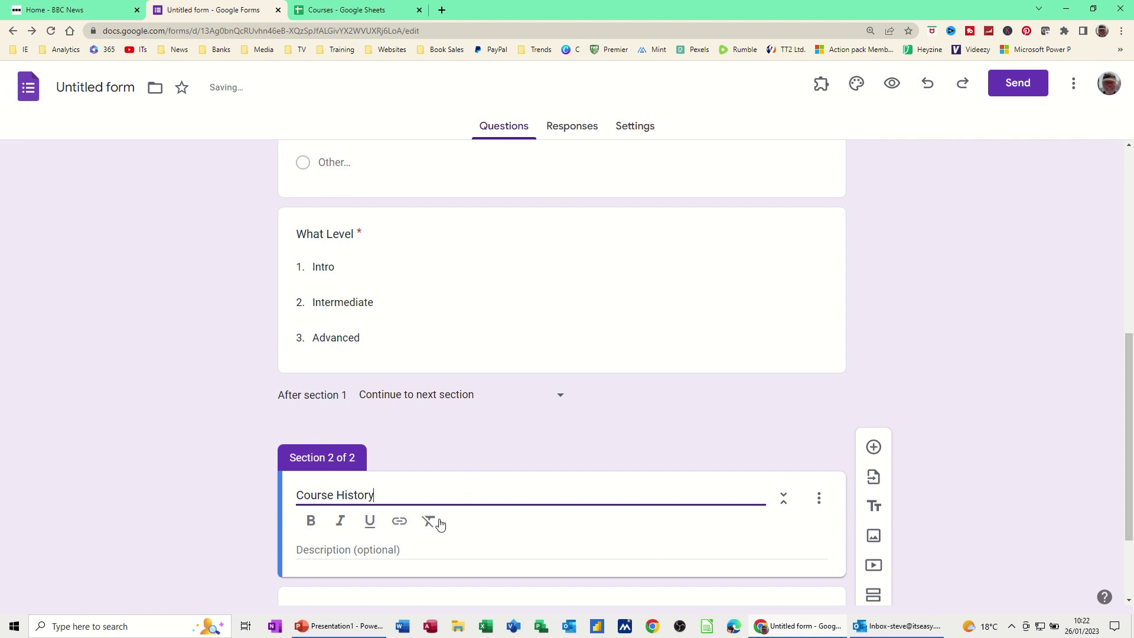
Give Course History the description 'What level are you'.
left_click(405, 548)
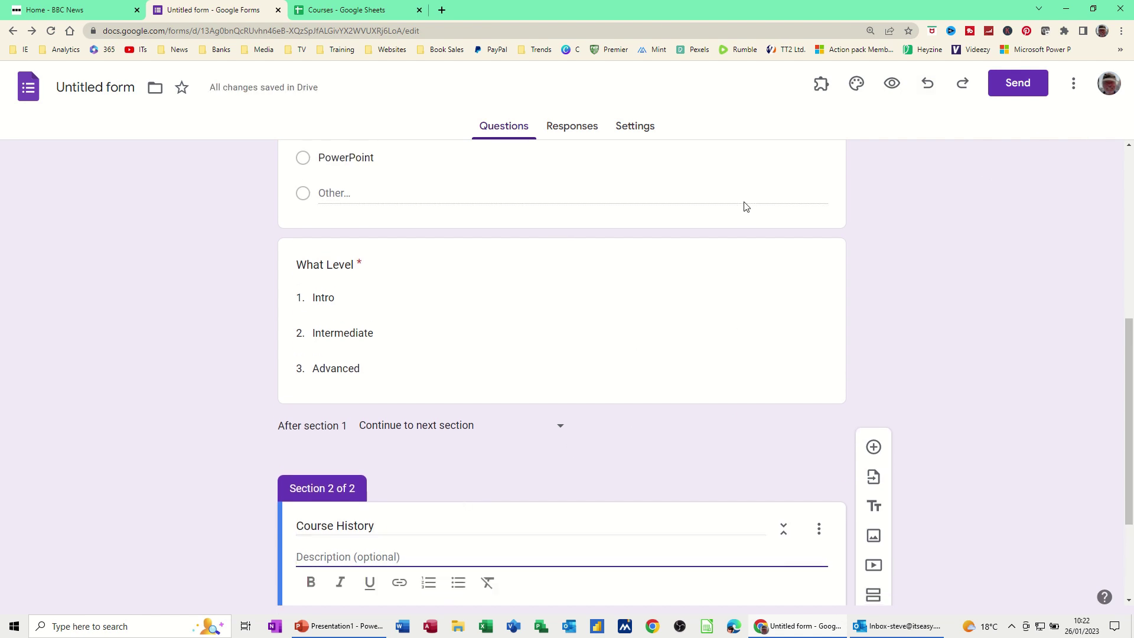
type("What le")
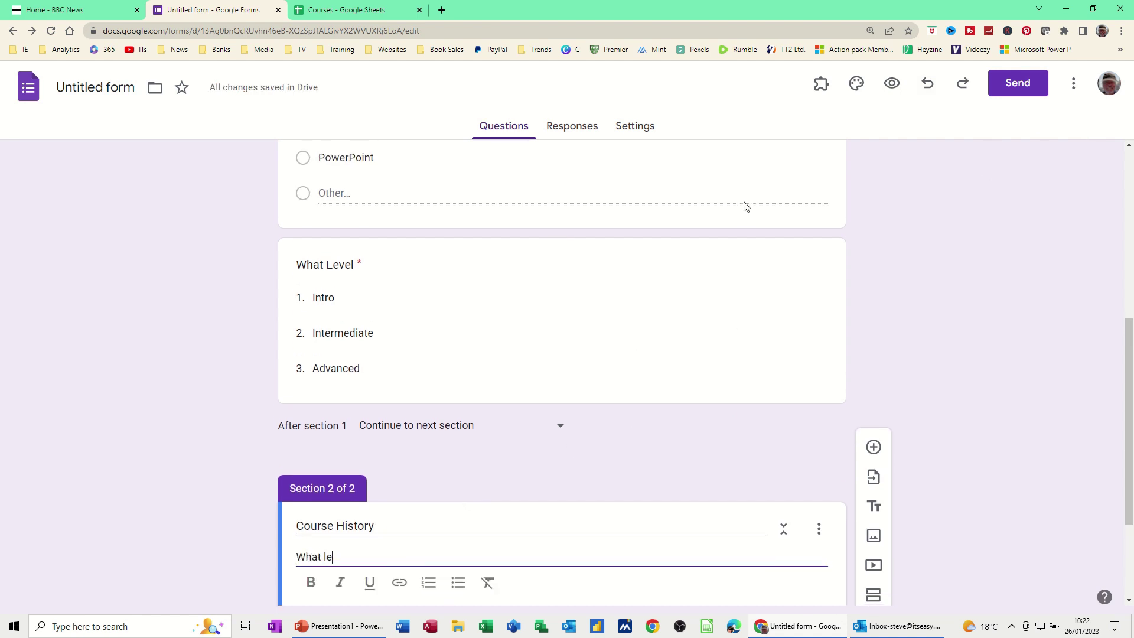
type("vel are you")
scroll(533, 521, "down", 2)
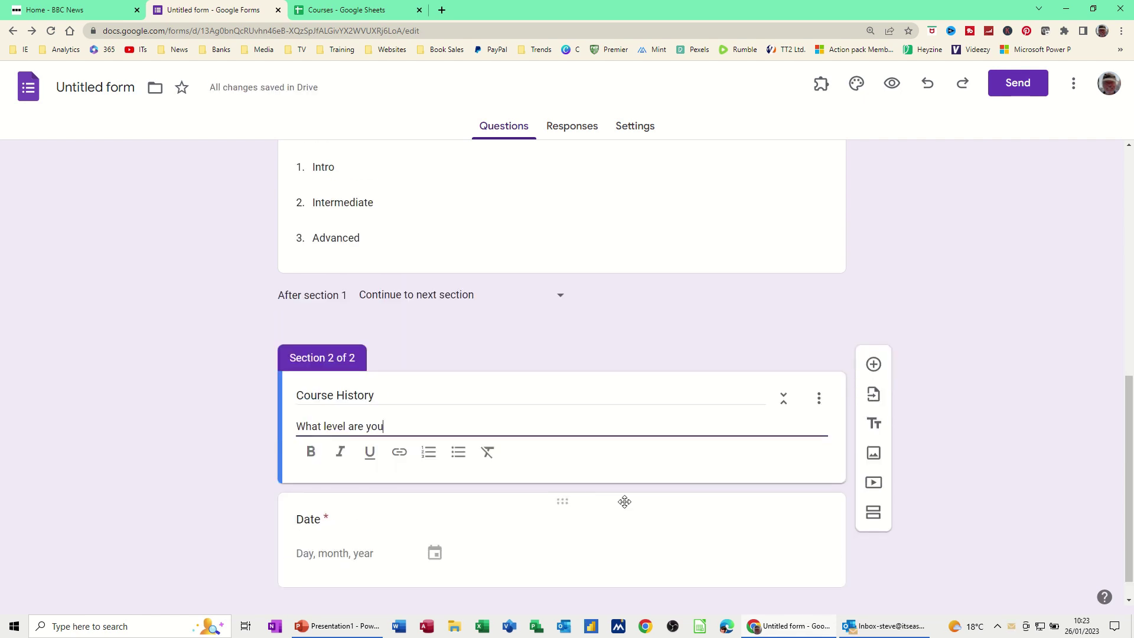
Add a multiple-choice question to Course History titled 'Select option'.
left_click(874, 364)
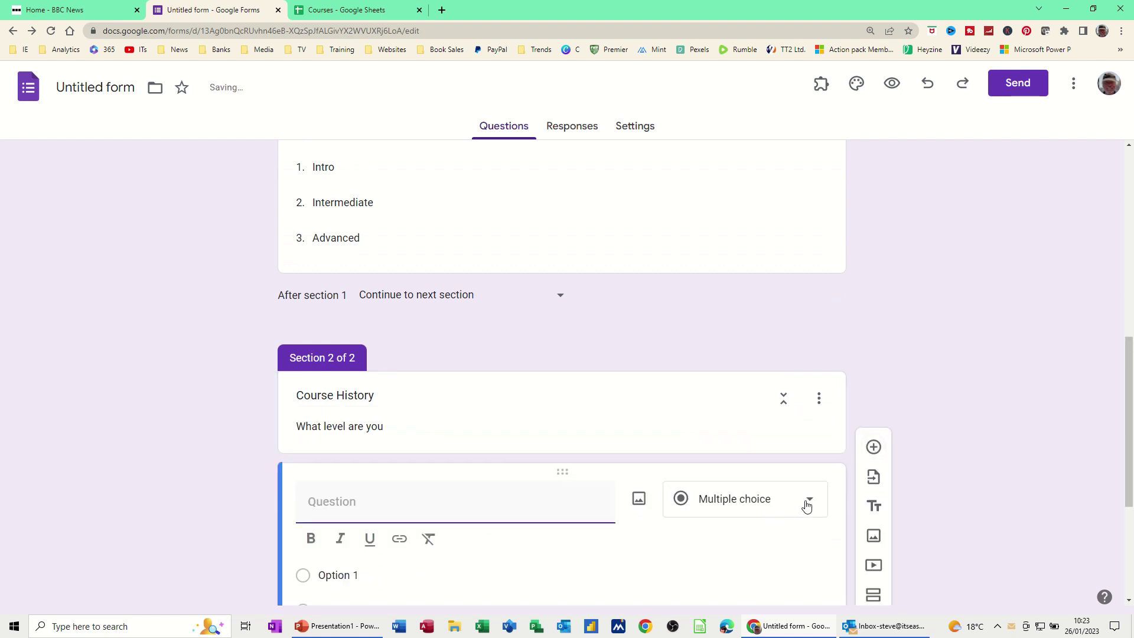
left_click(807, 503)
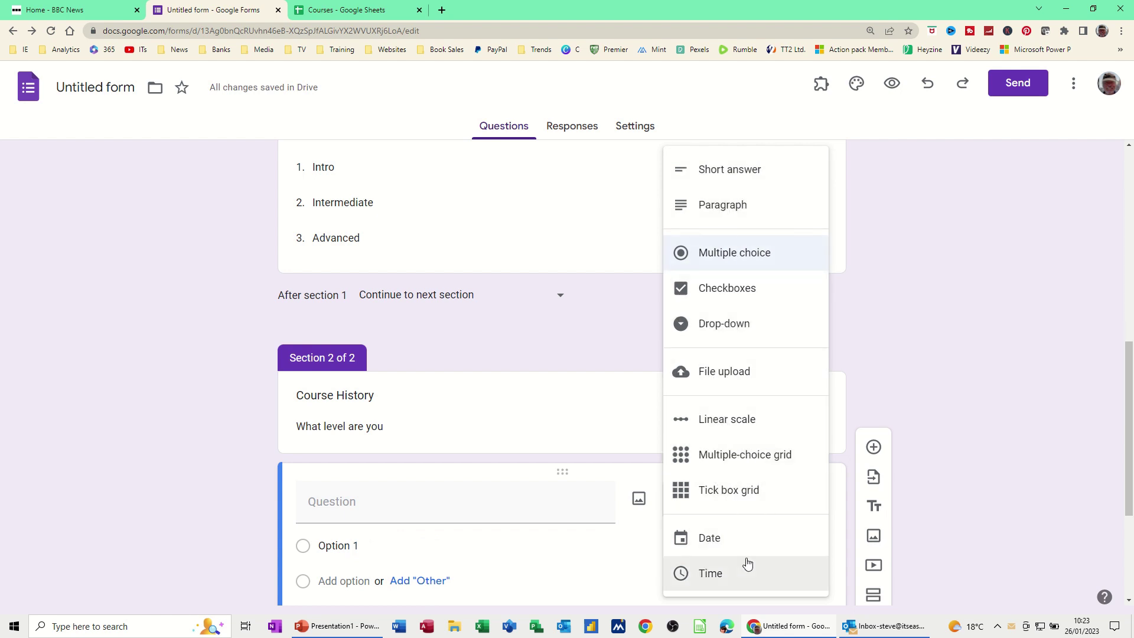
left_click(751, 259)
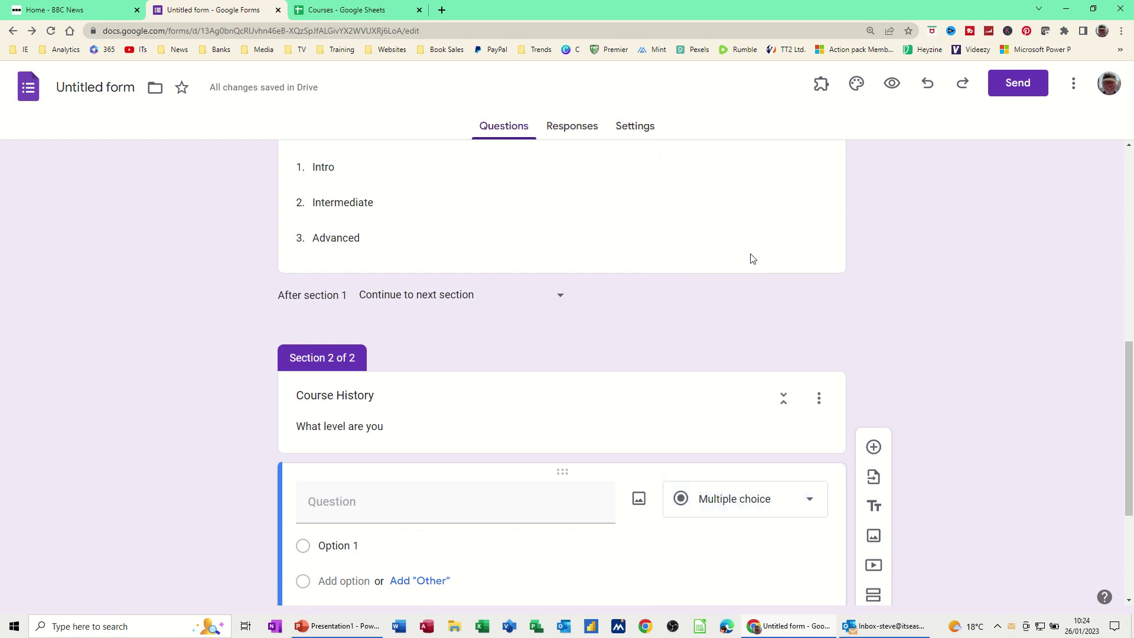
left_click(344, 509)
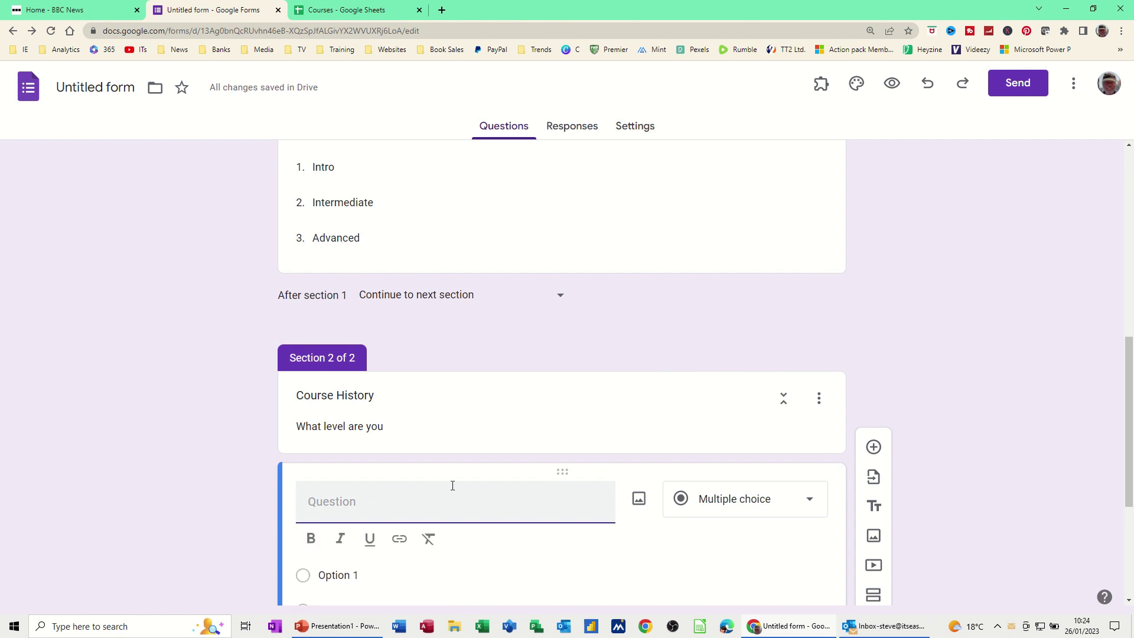
type("Select op")
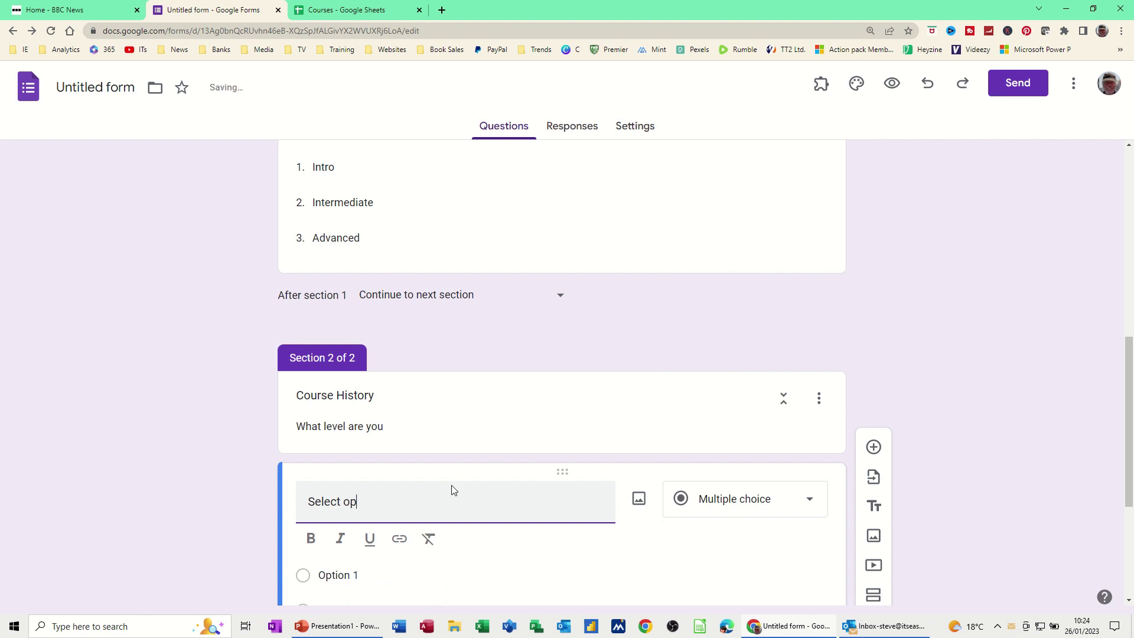
type("tion")
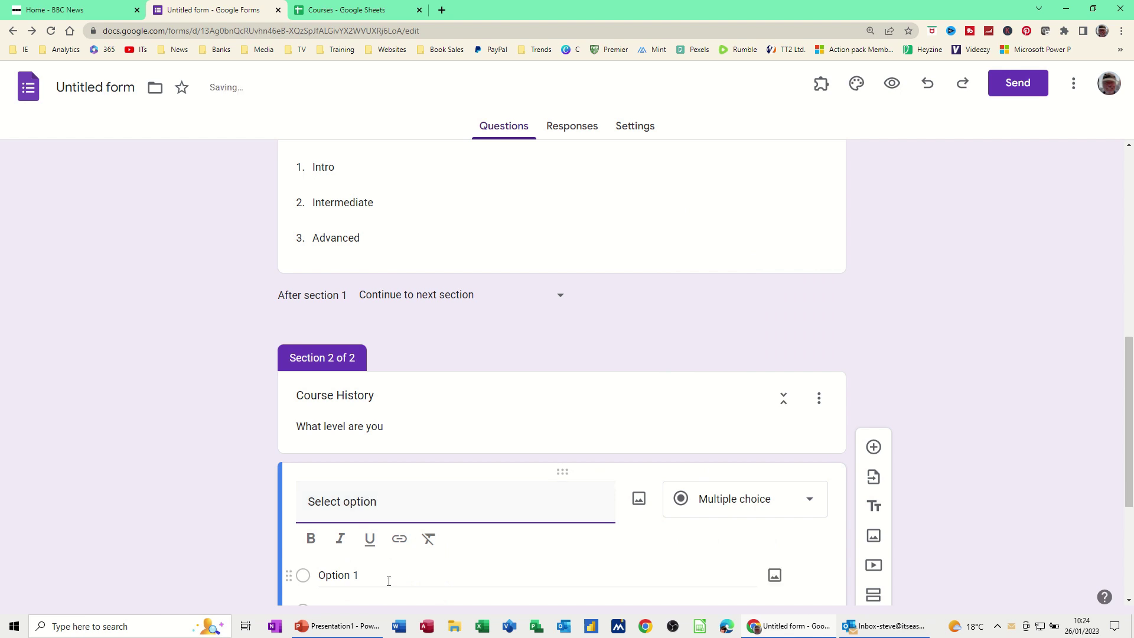
Give it the choices Beginner, Never used and User, and make it required.
left_click(378, 583)
type("B")
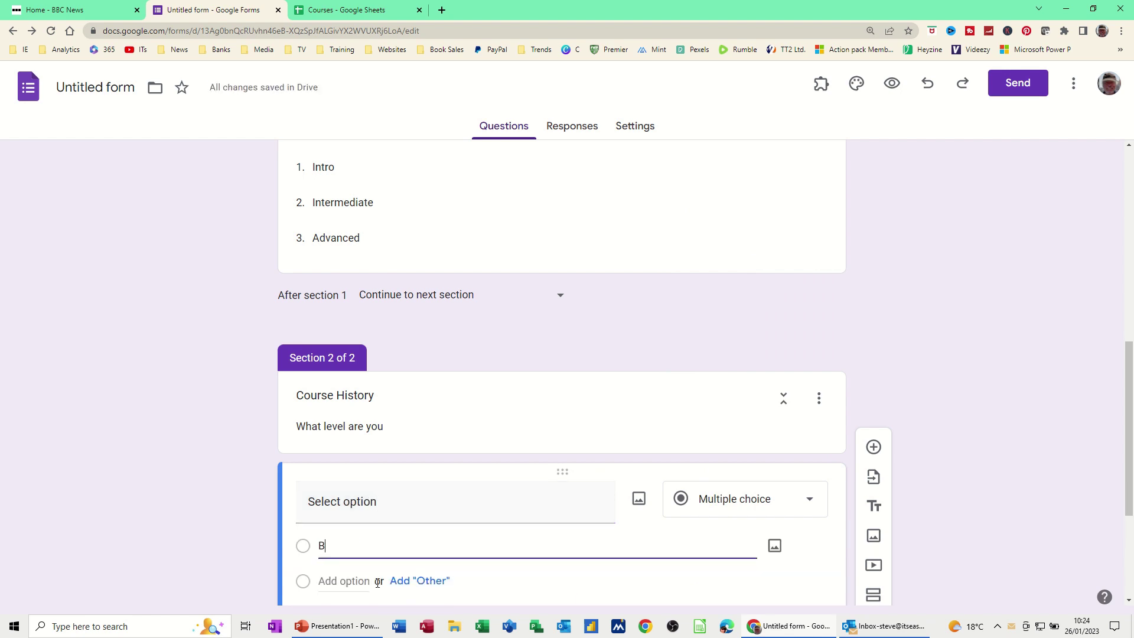
type("eginner")
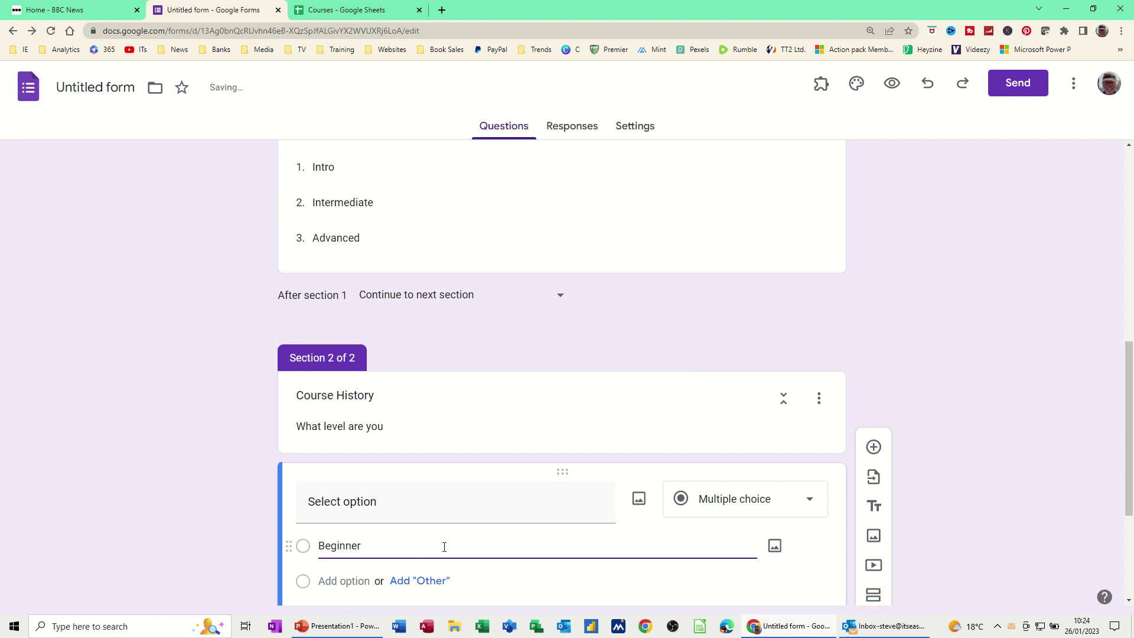
scroll(419, 526, "down", 3)
left_click(343, 405)
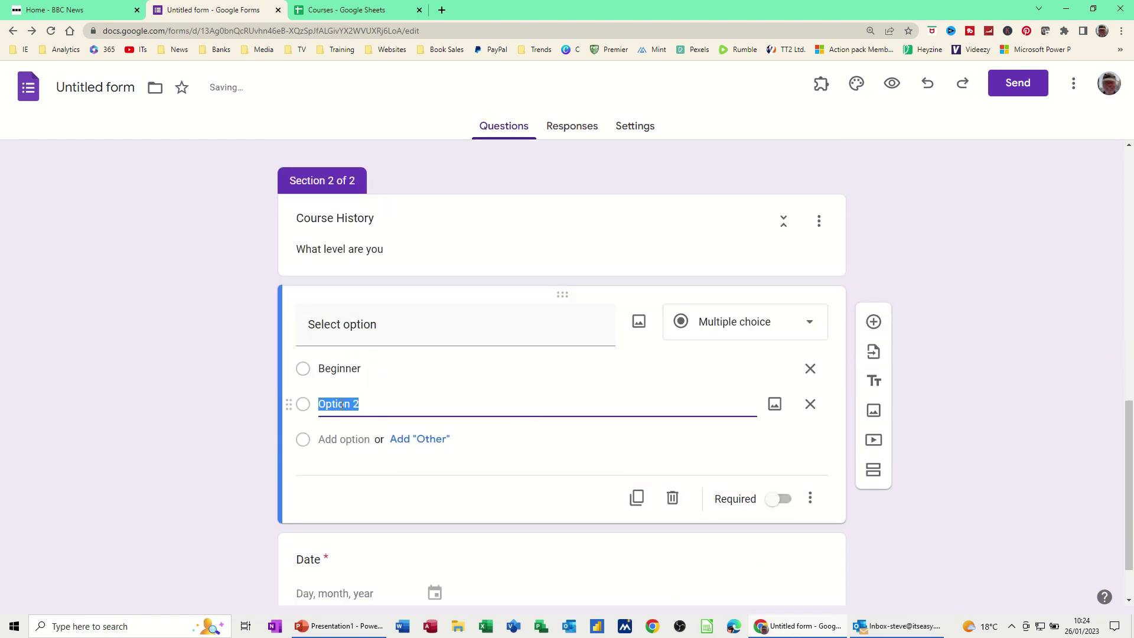
type("Never used")
left_click(336, 438)
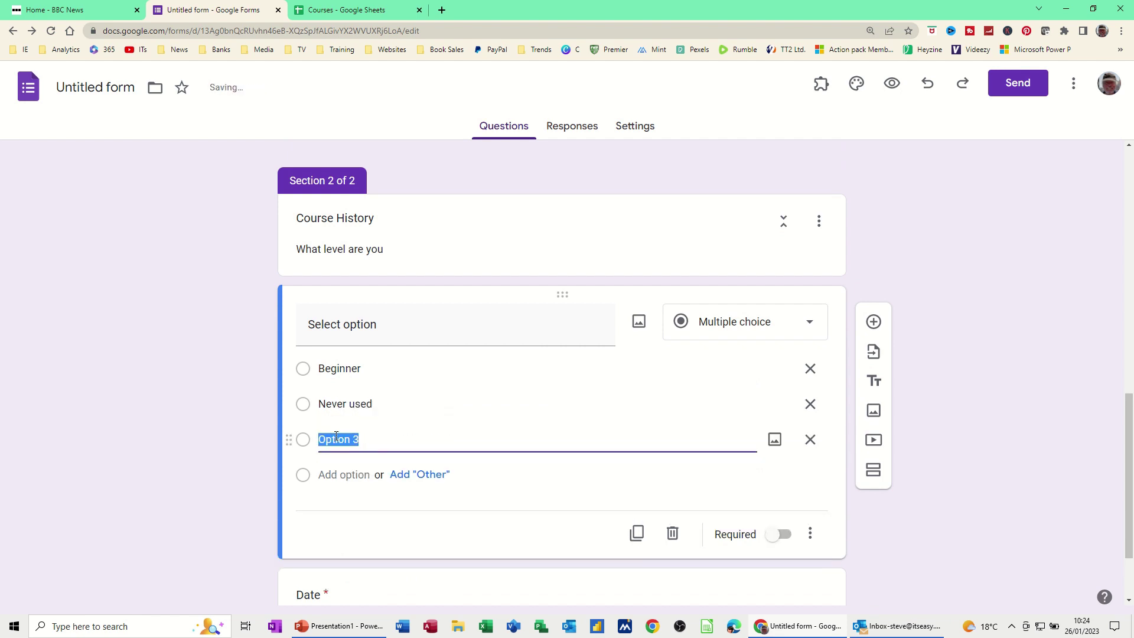
type("User")
left_click(778, 535)
Drag the Date question card up into Section 1, directly below the Email question.
scroll(473, 295, "down", 2)
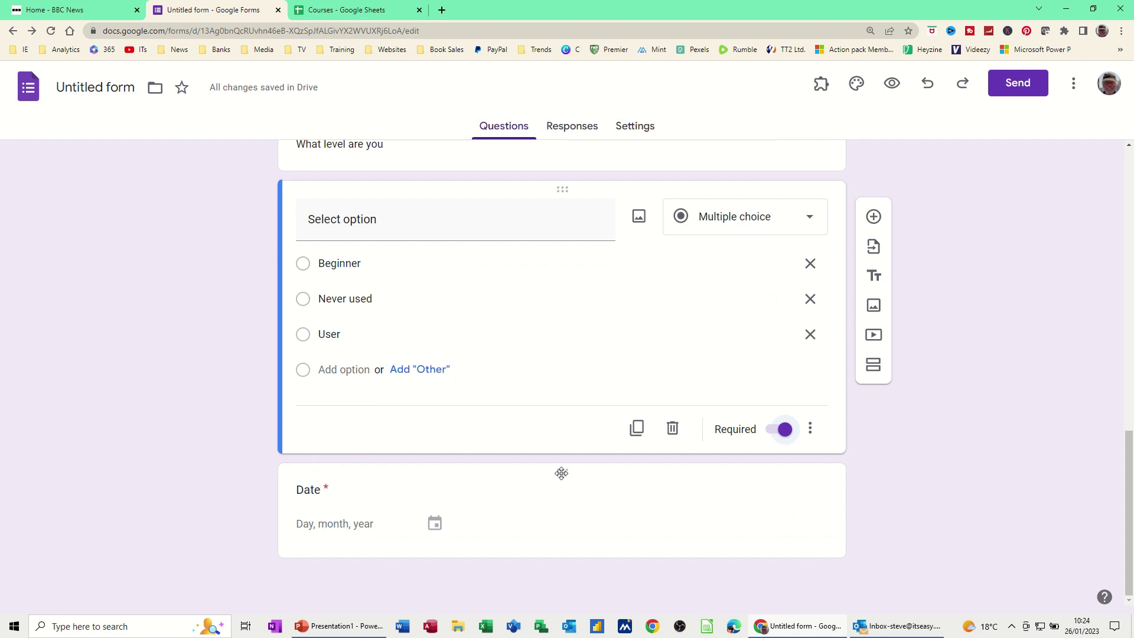
left_click_drag(560, 473, 598, 319)
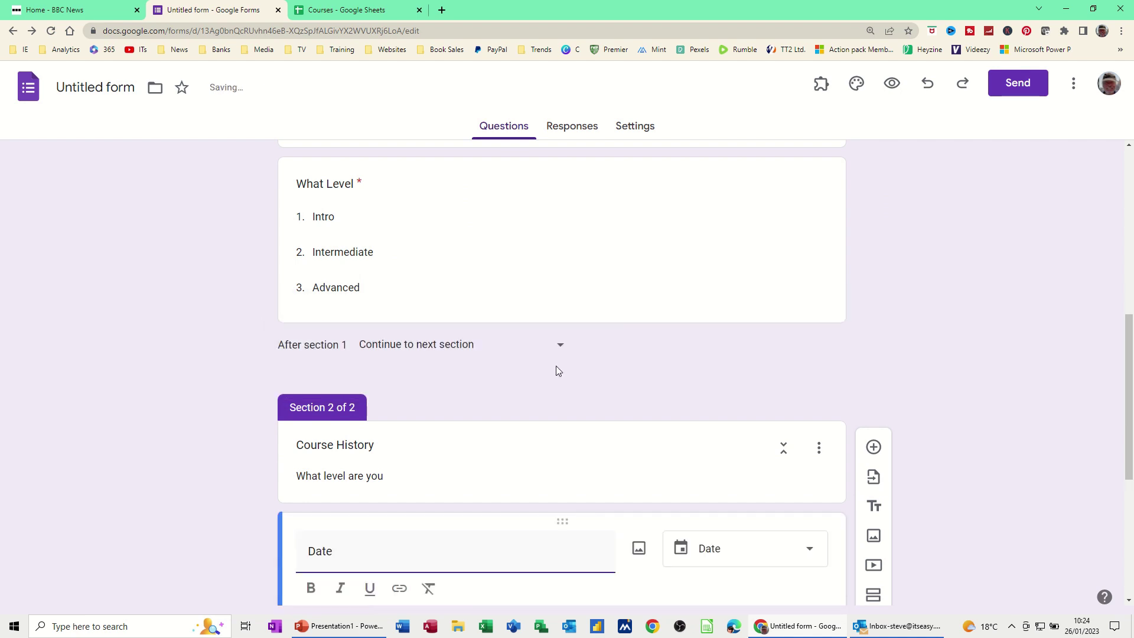
scroll(507, 435, "down", 5)
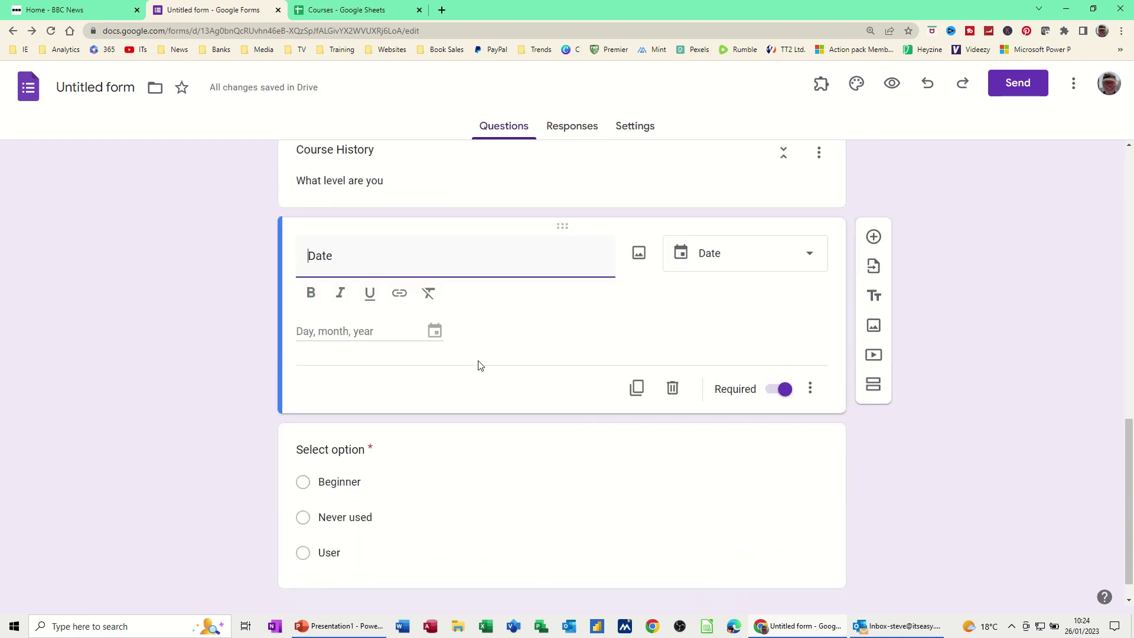
scroll(567, 241, "up", 2)
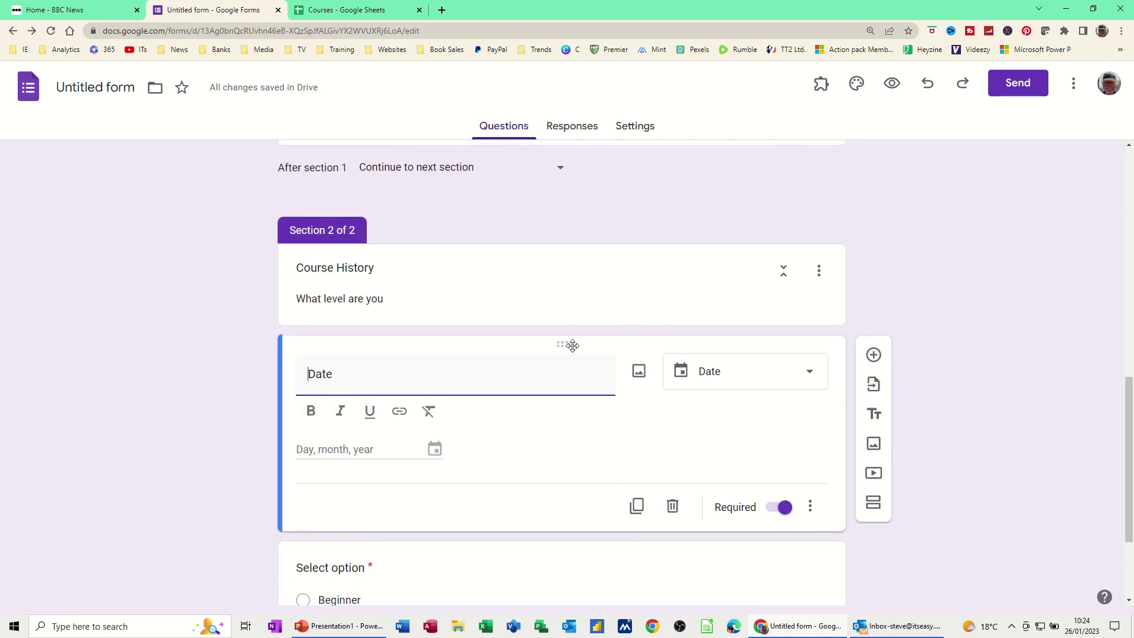
left_click_drag(569, 344, 503, 372)
scroll(582, 370, "down", 5)
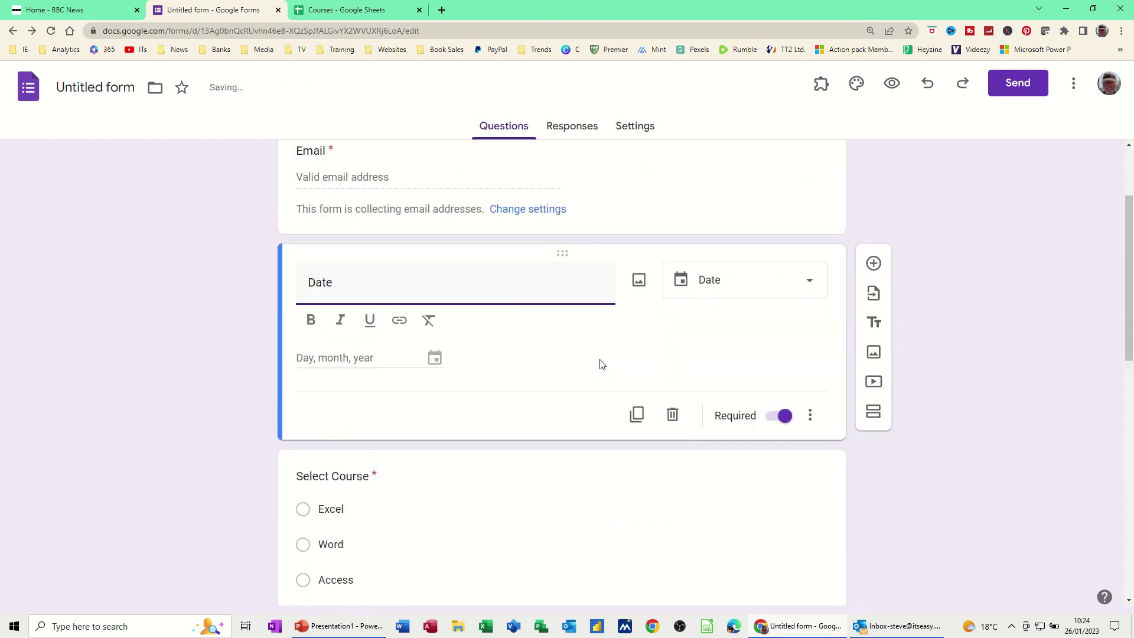
scroll(484, 347, "down", 3)
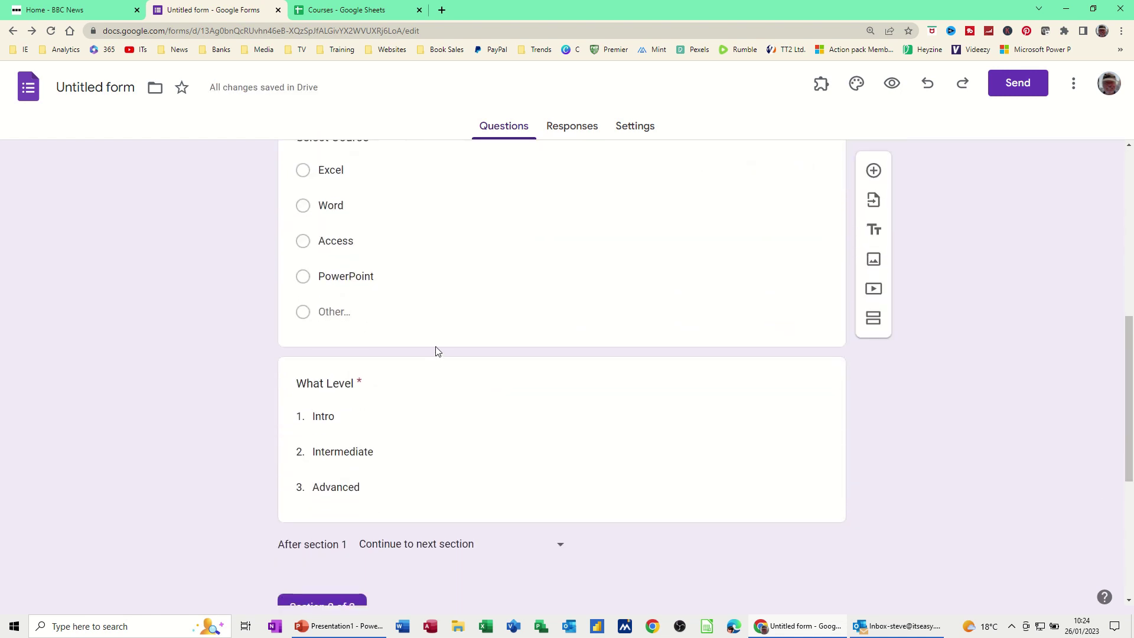
scroll(436, 349, "up", 8)
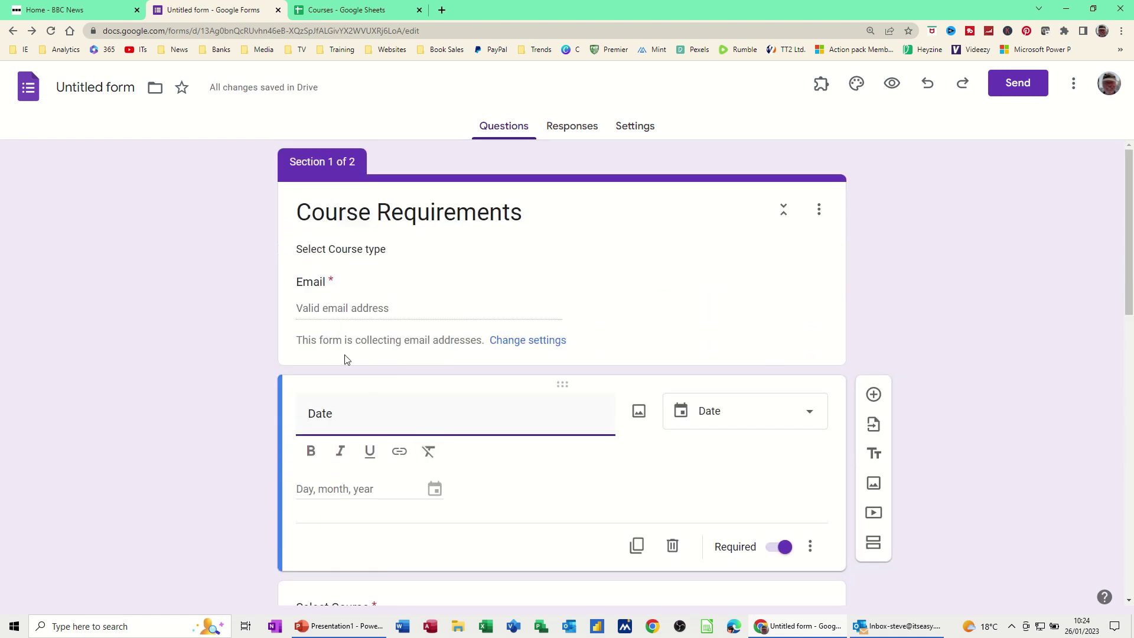
Append 'required' to the Date question's title so it reads 'Date required'.
scroll(355, 417, "down", 5)
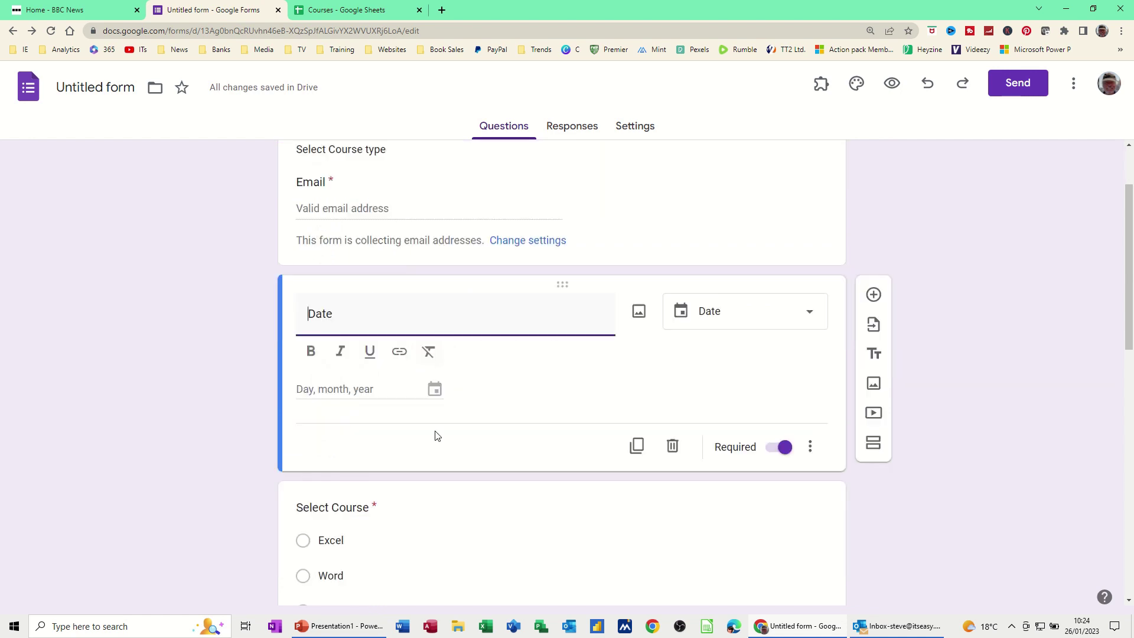
scroll(362, 505, "down", 4)
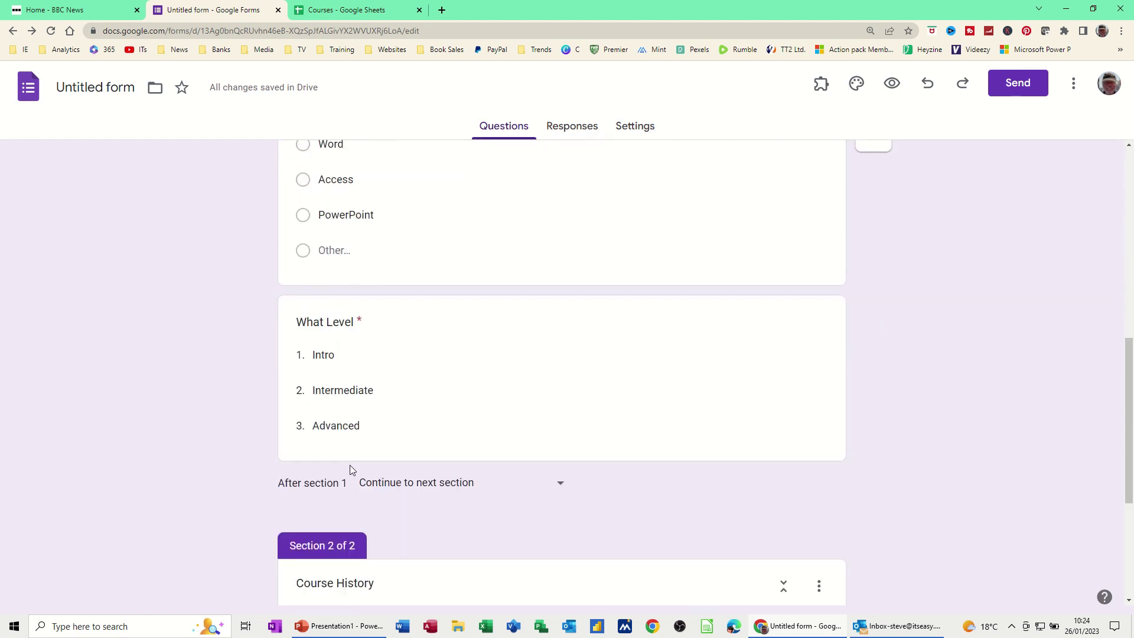
scroll(416, 486, "down", 4)
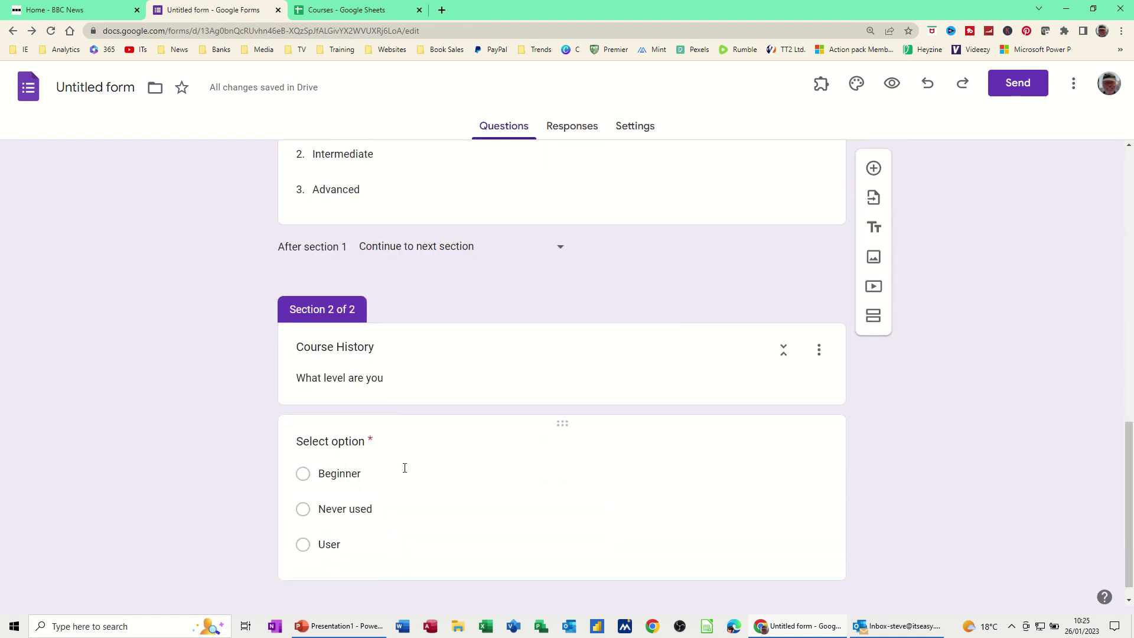
scroll(405, 468, "up", 10)
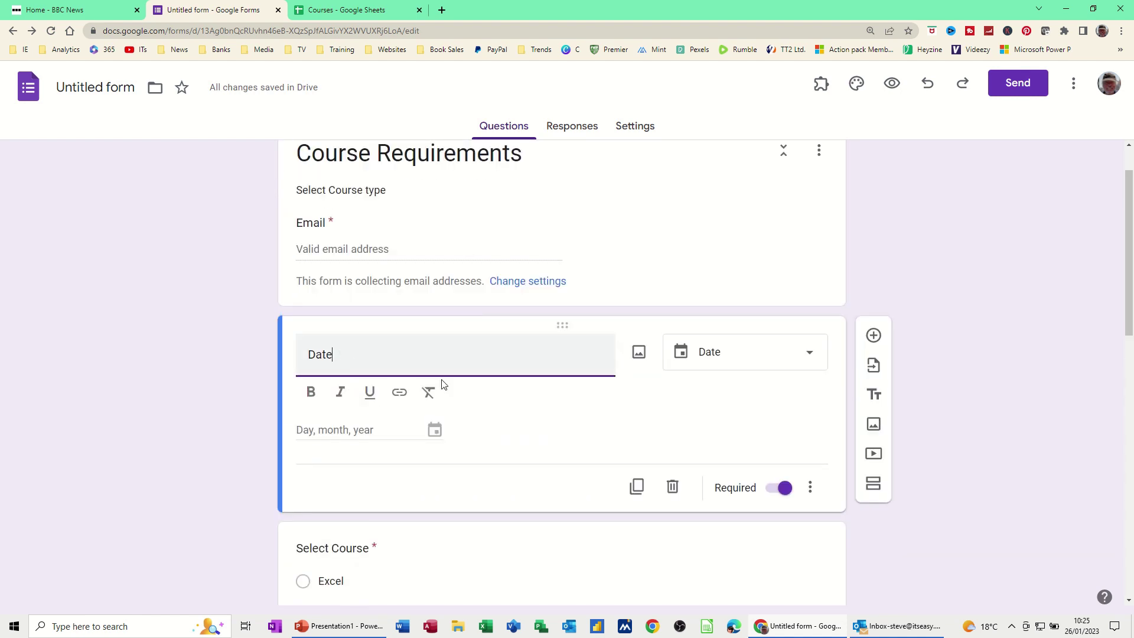
type("required")
Send the form to the recipient's e-mail address with Include form in email ticked.
left_click(1012, 83)
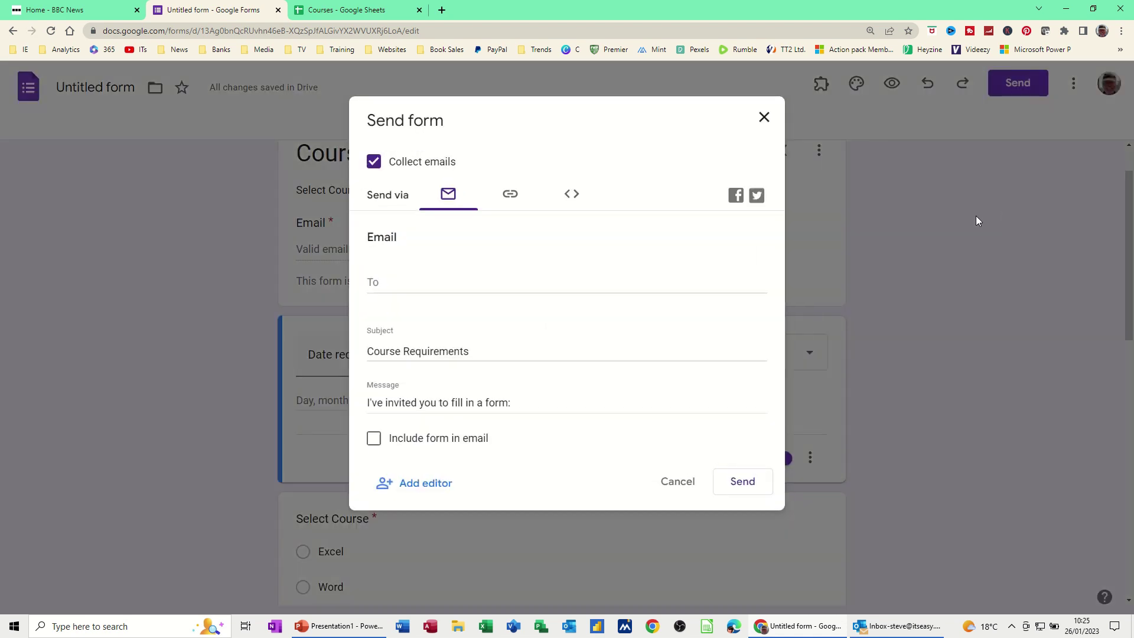
left_click(452, 289)
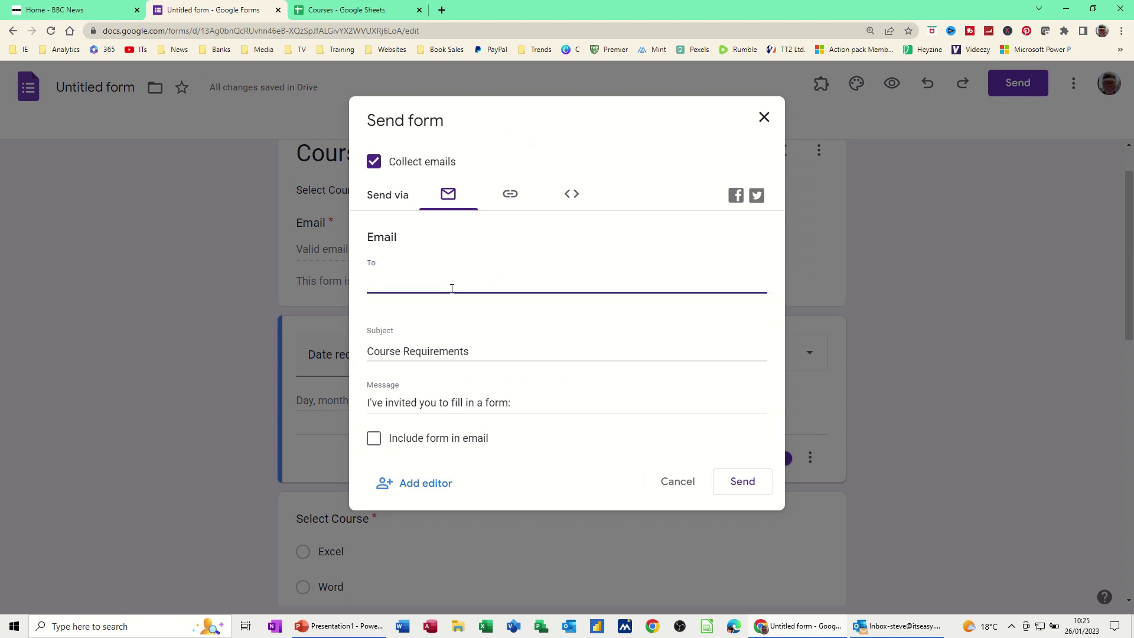
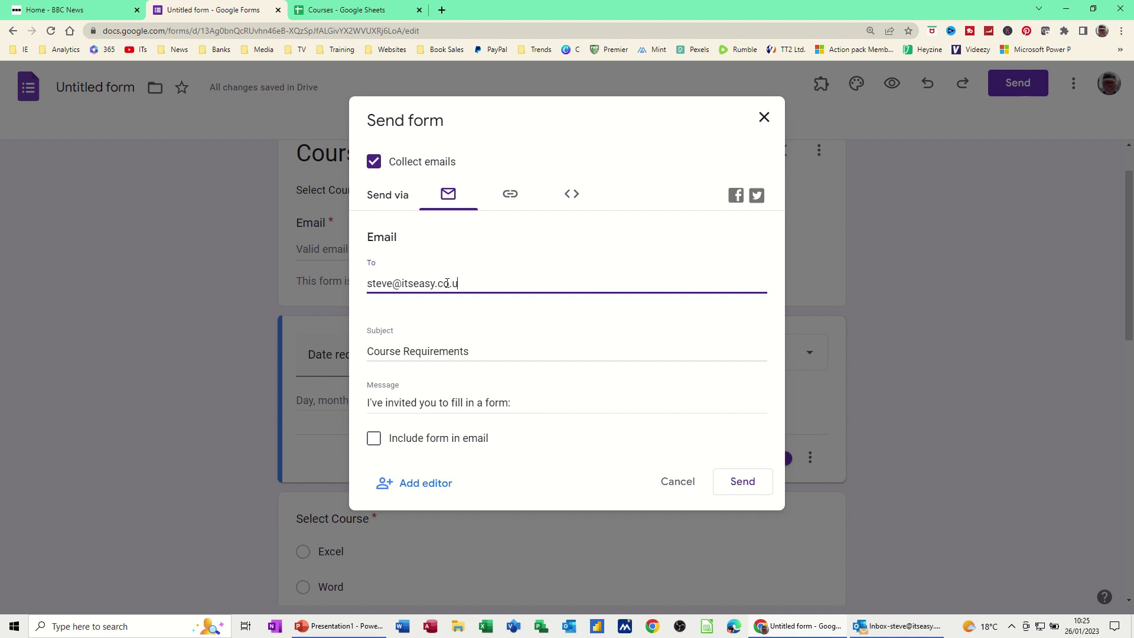
left_click(374, 440)
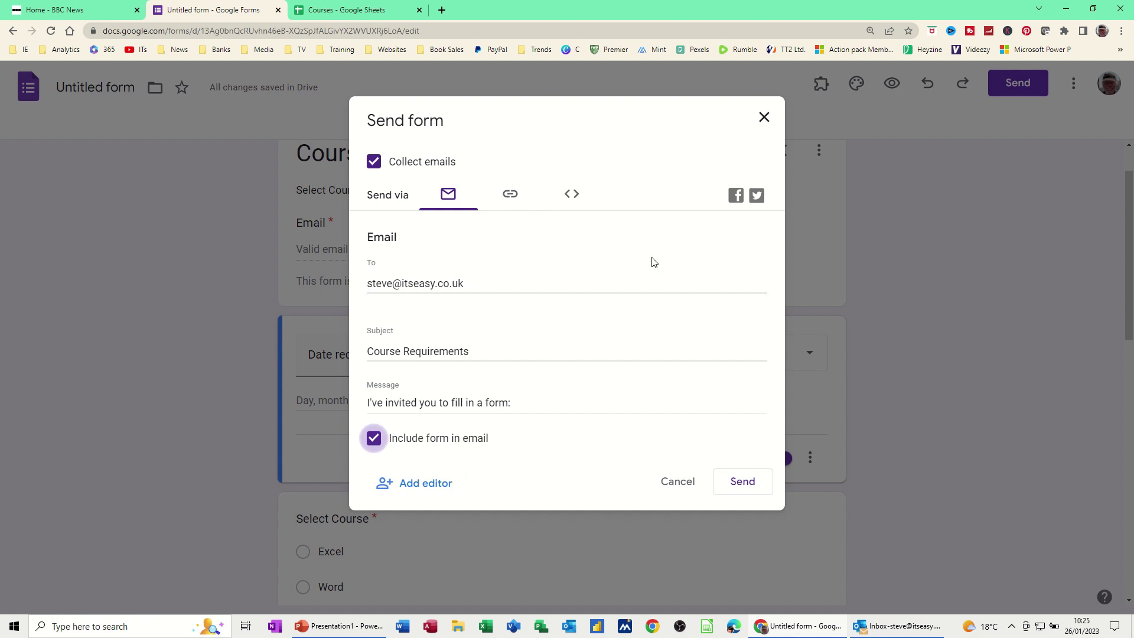
left_click(738, 484)
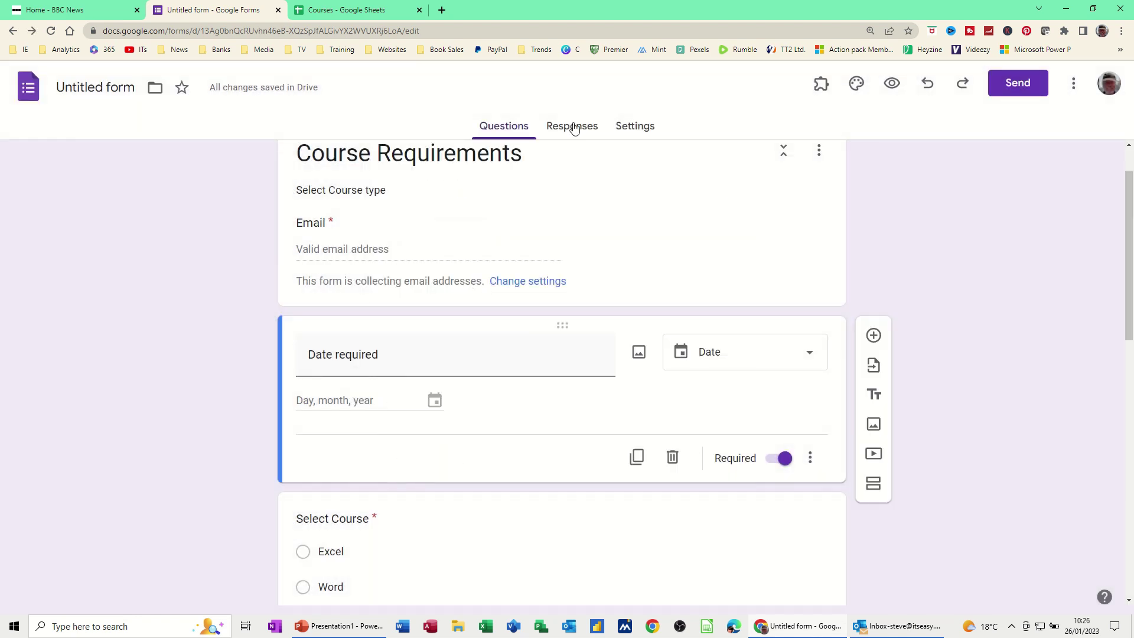
Check the Responses tab shows none yet, return to Questions, and switch to Outlook.
left_click(573, 128)
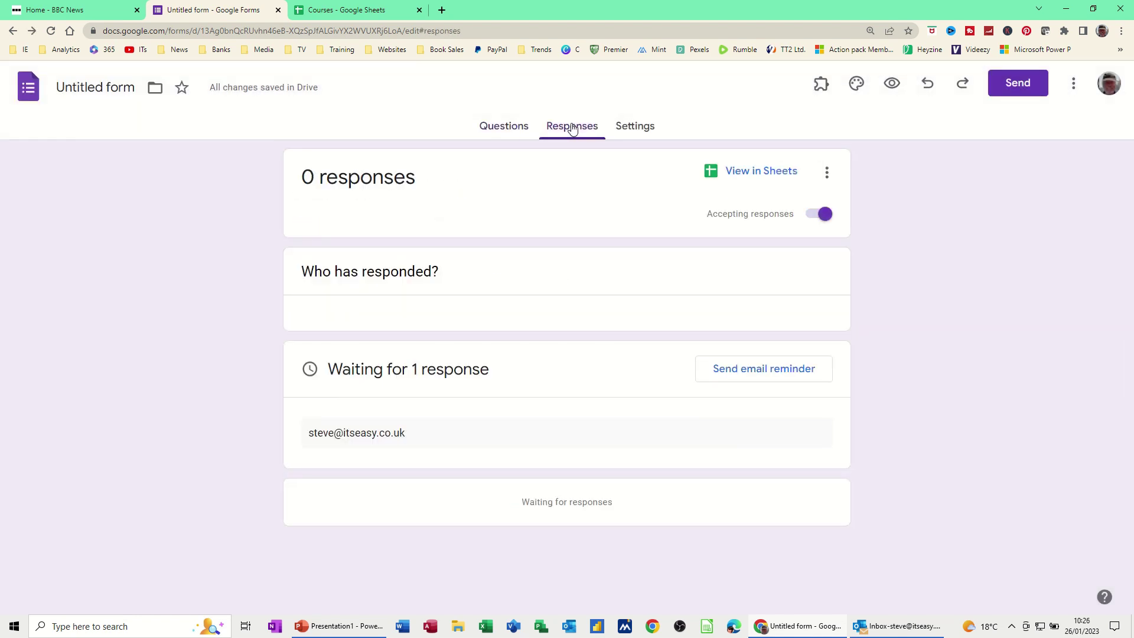
left_click(504, 131)
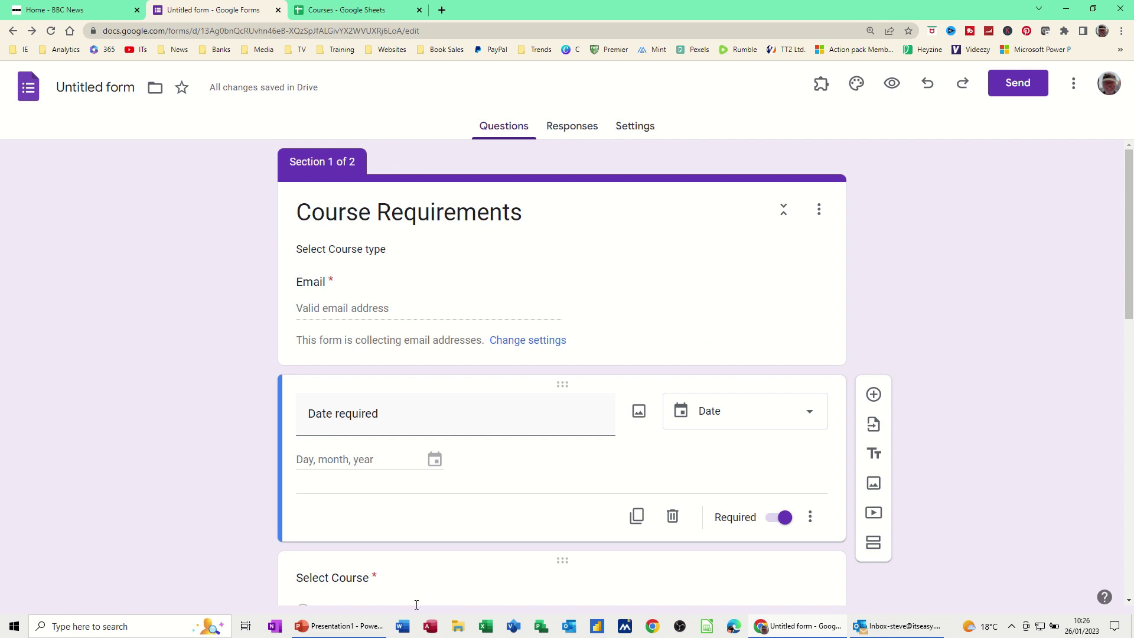
left_click(570, 630)
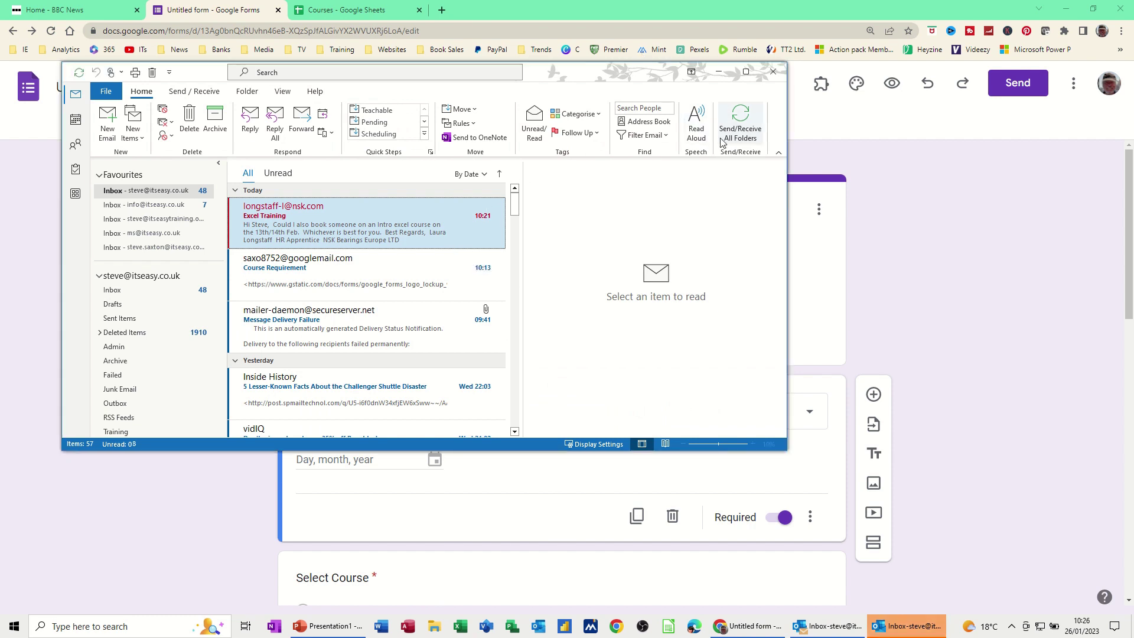
Fetch new mail, open the Course Requirements invitation in its own window and download its pictures.
left_click(735, 118)
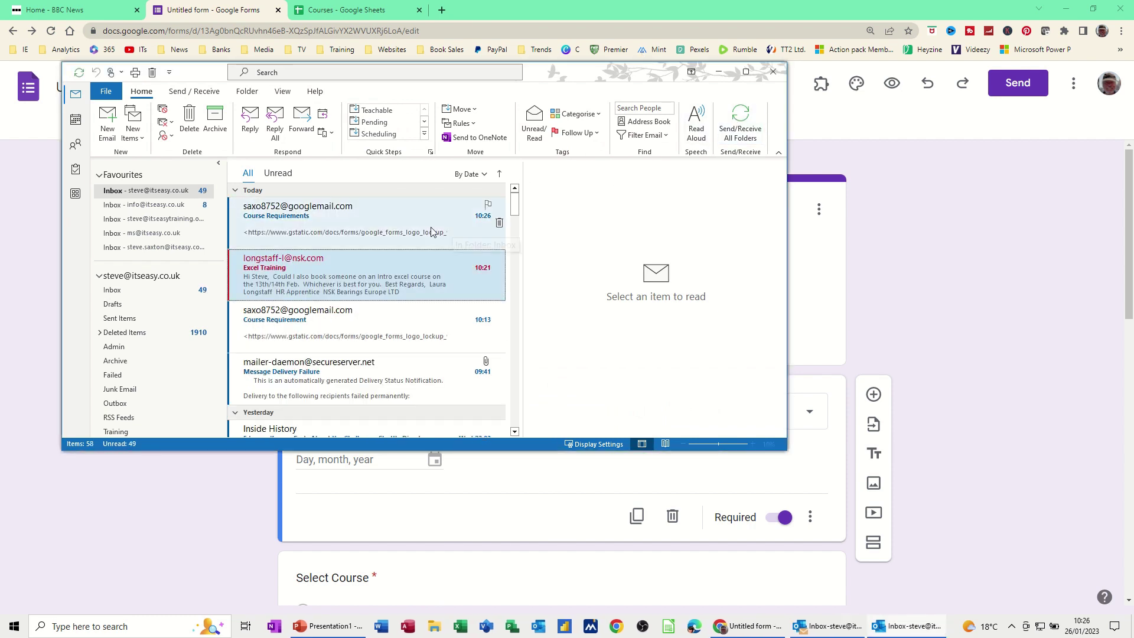
left_click(308, 223)
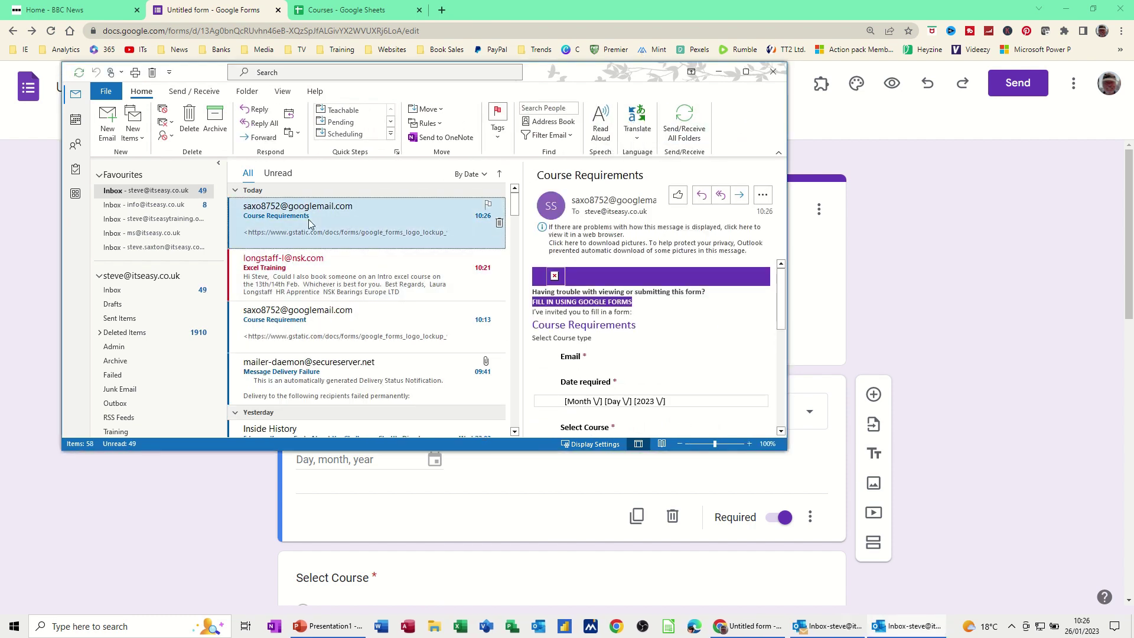
double_click(309, 223)
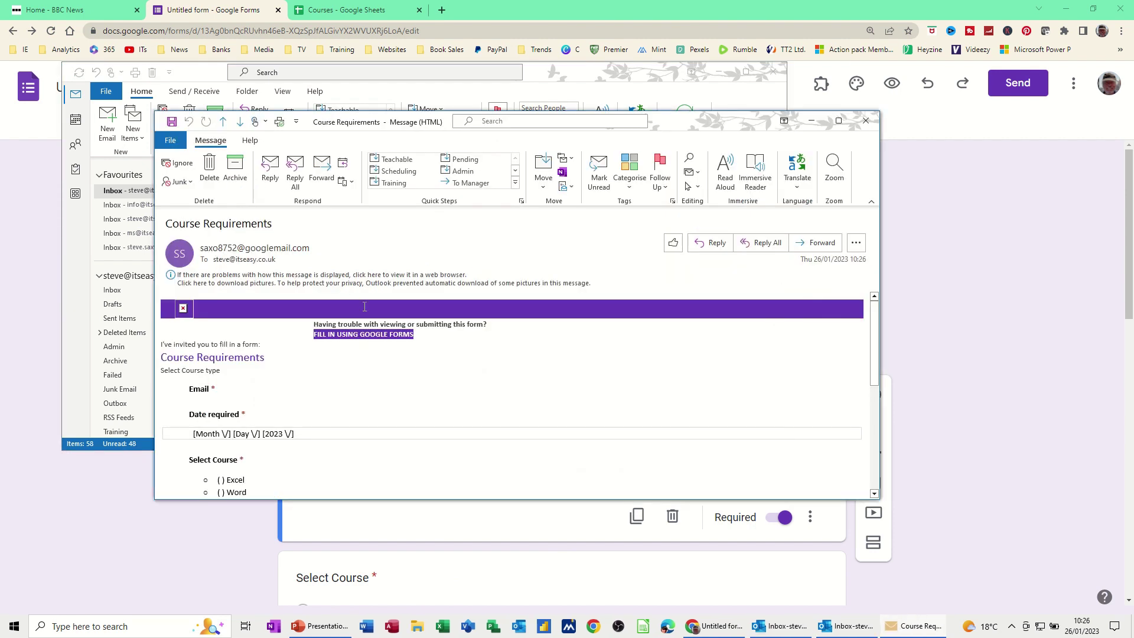
left_click(266, 284)
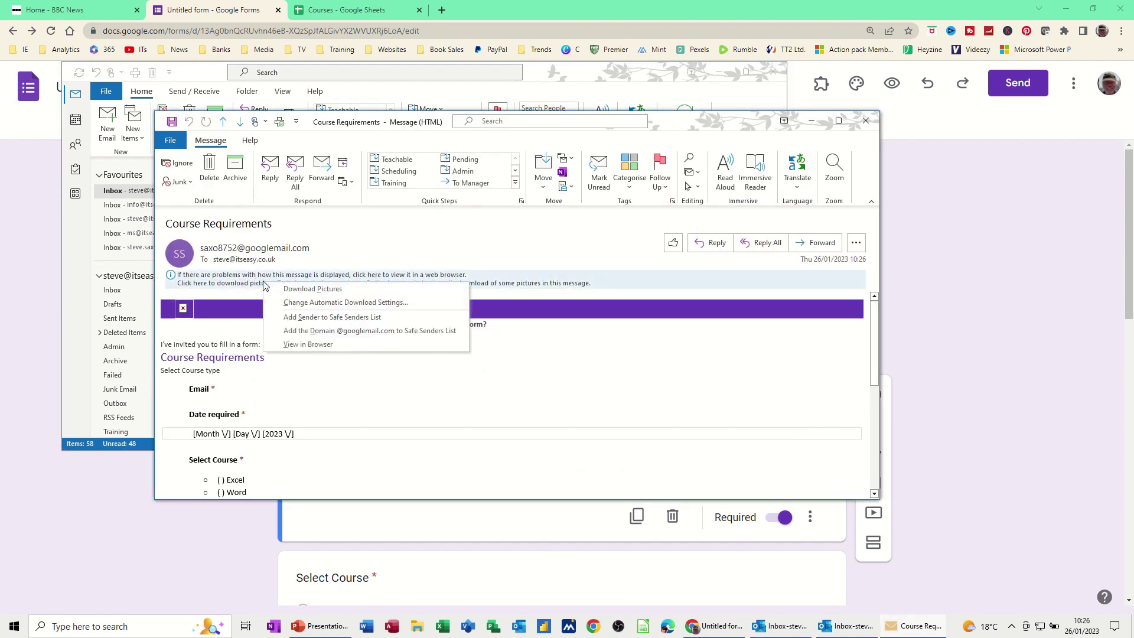
left_click(313, 289)
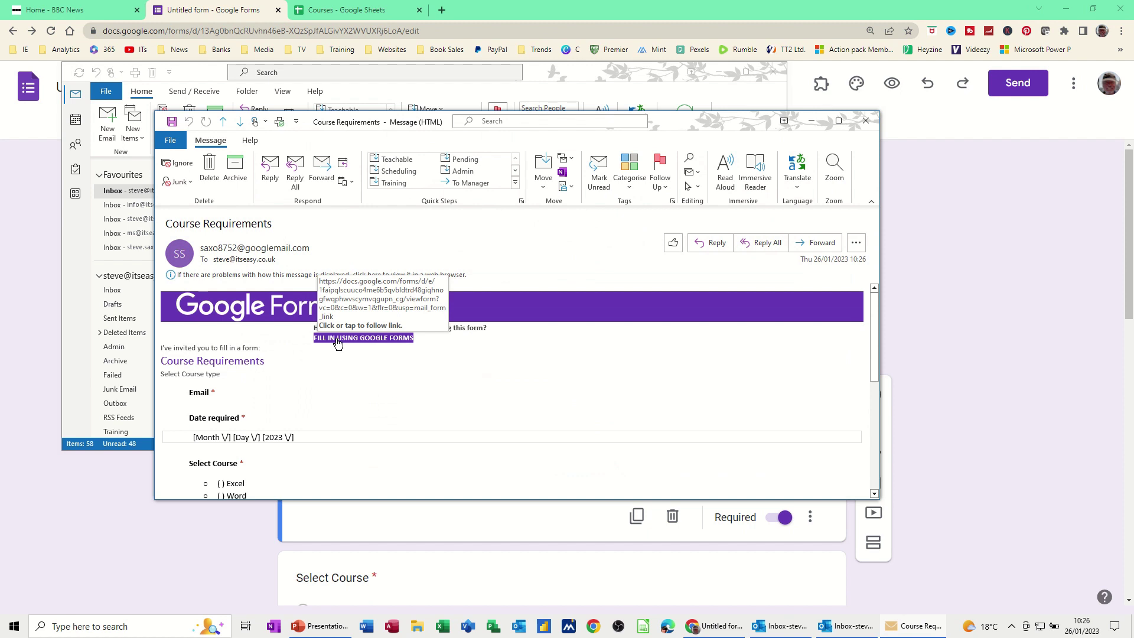
scroll(260, 410, "down", 10)
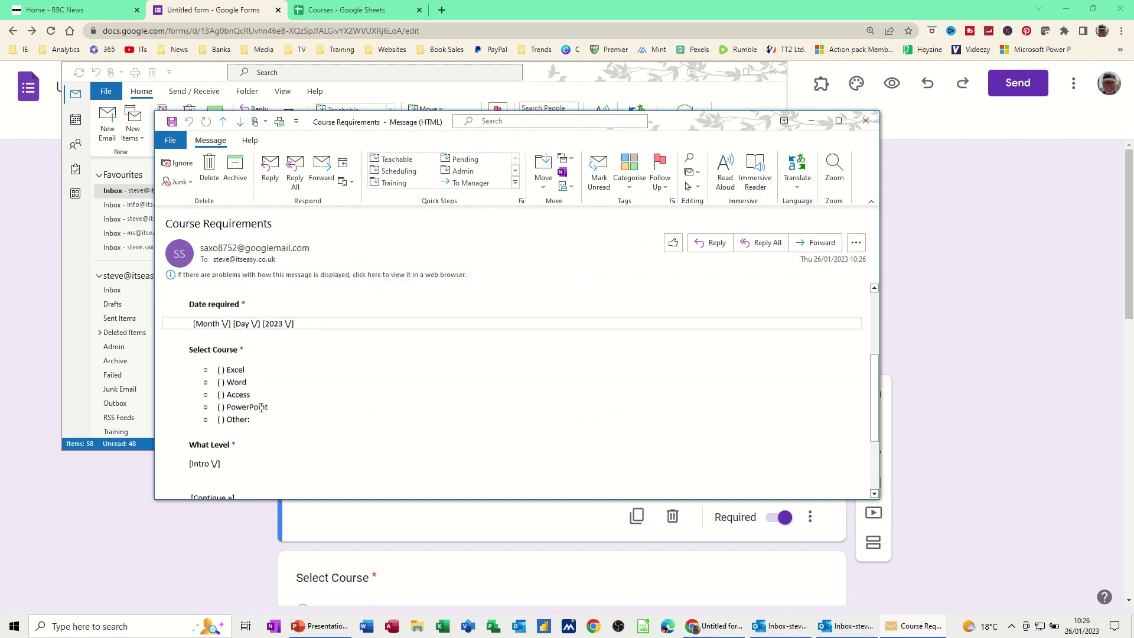
scroll(395, 384, "up", 10)
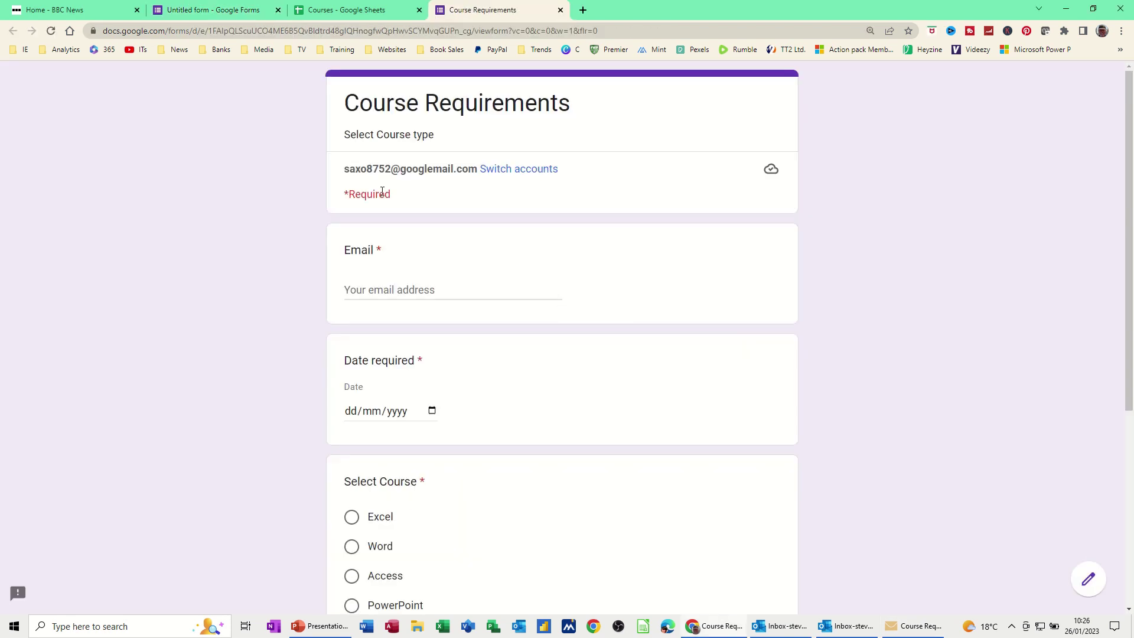
Fill in the respondent's email, pick 02/02/2023 as the date, and choose Word.
left_click(372, 284)
left_click(463, 321)
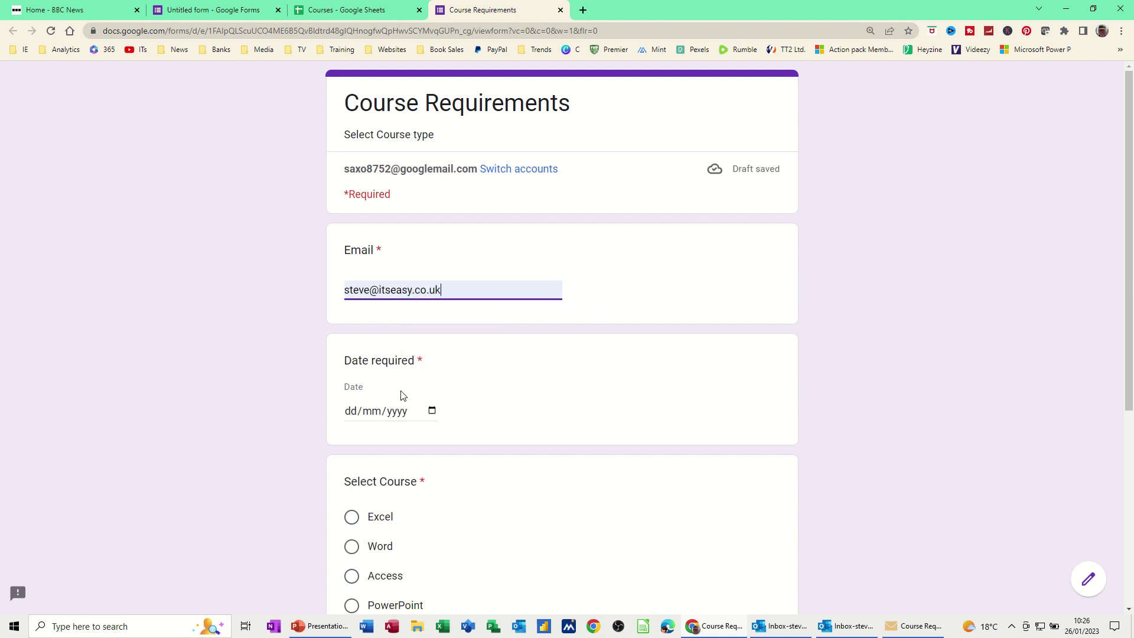
left_click(397, 410)
left_click(432, 410)
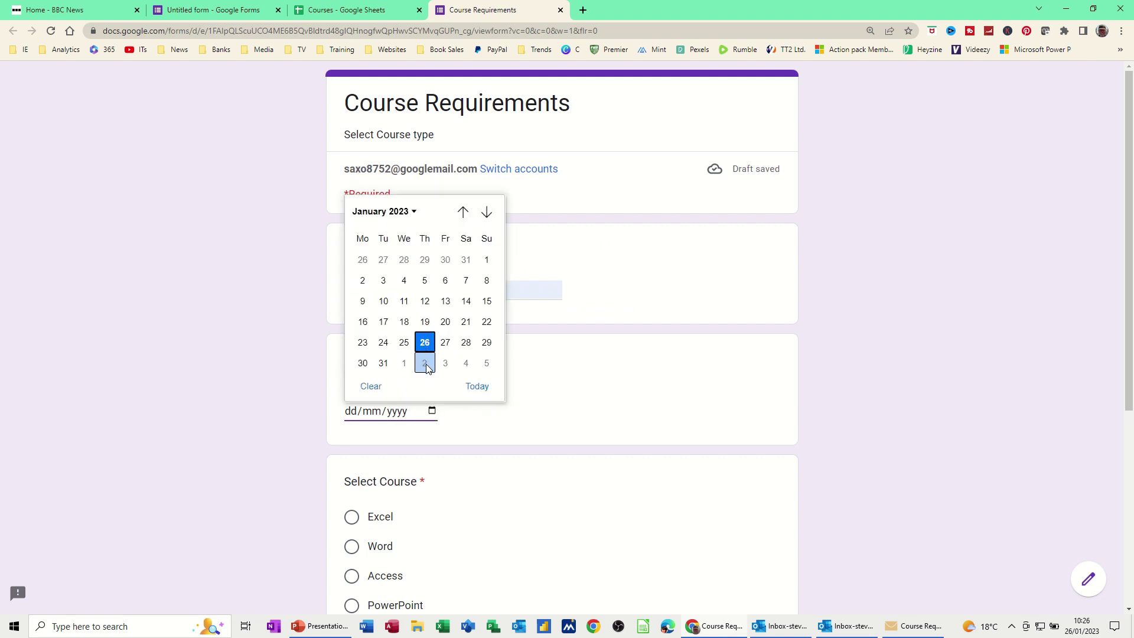
left_click(425, 363)
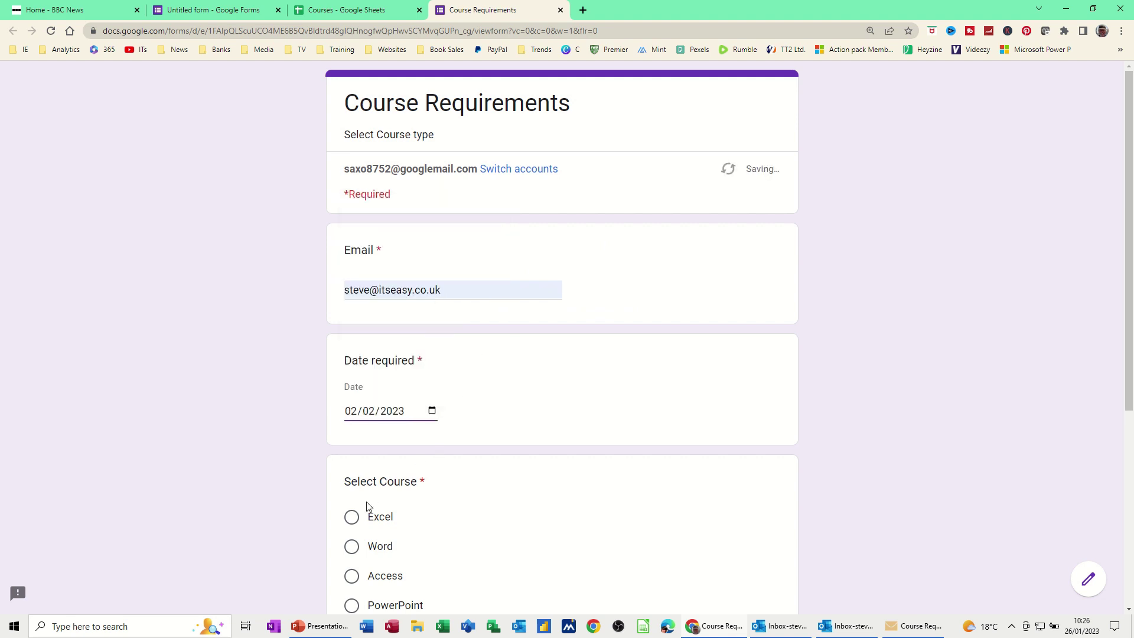
left_click(352, 546)
scroll(471, 490, "down", 5)
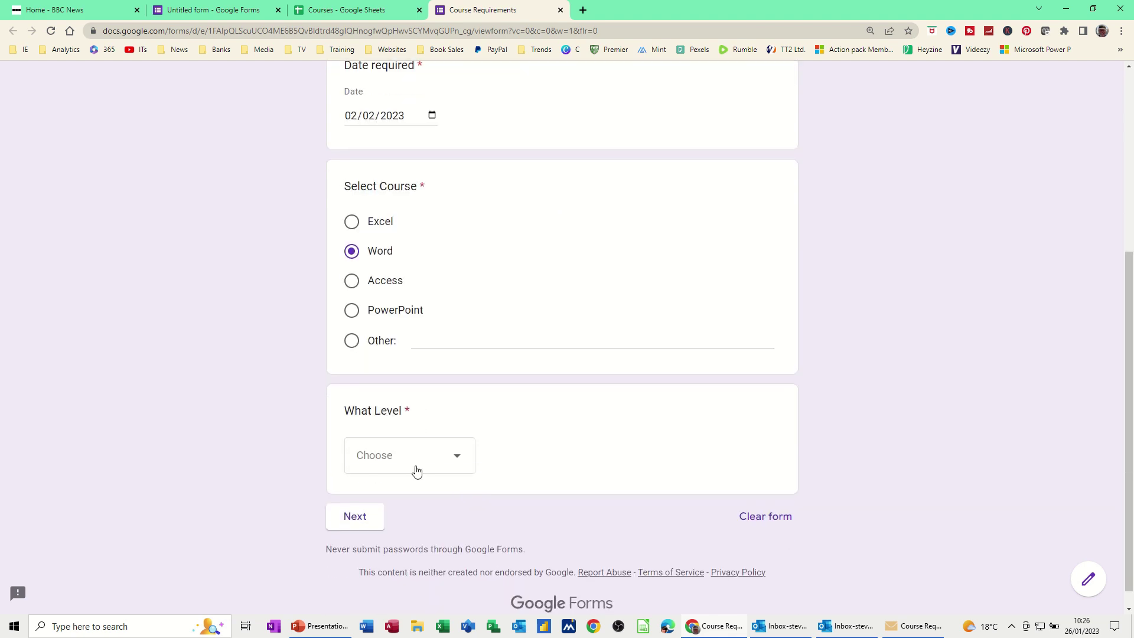
Choose Intro as the level, go to Course History, select Beginner, and submit.
left_click(387, 456)
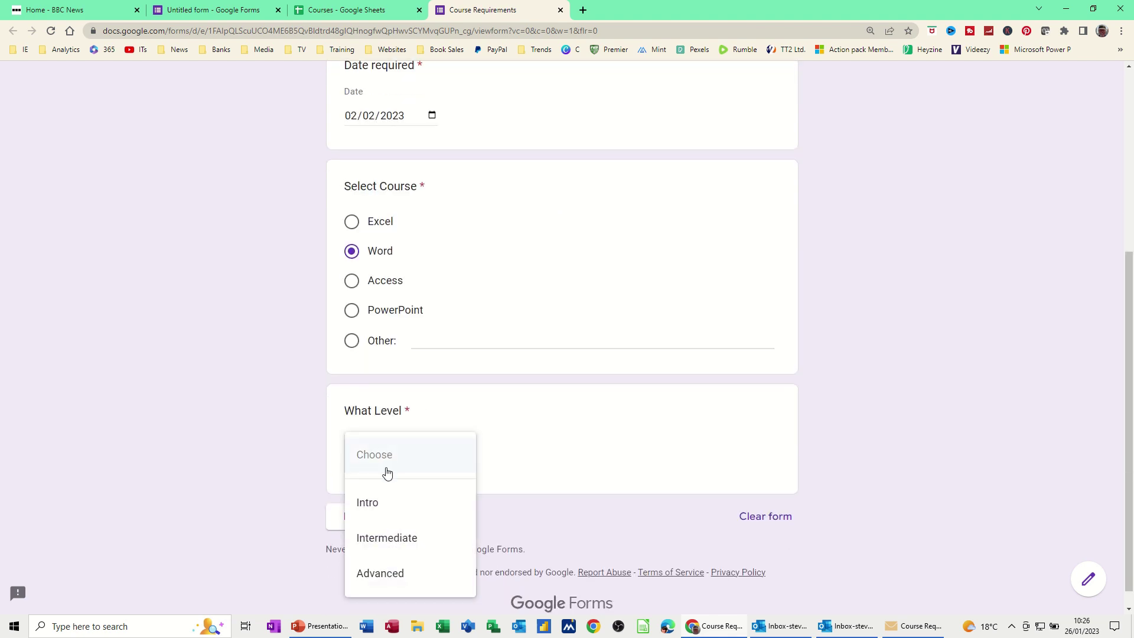
left_click(366, 504)
scroll(491, 441, "down", 1)
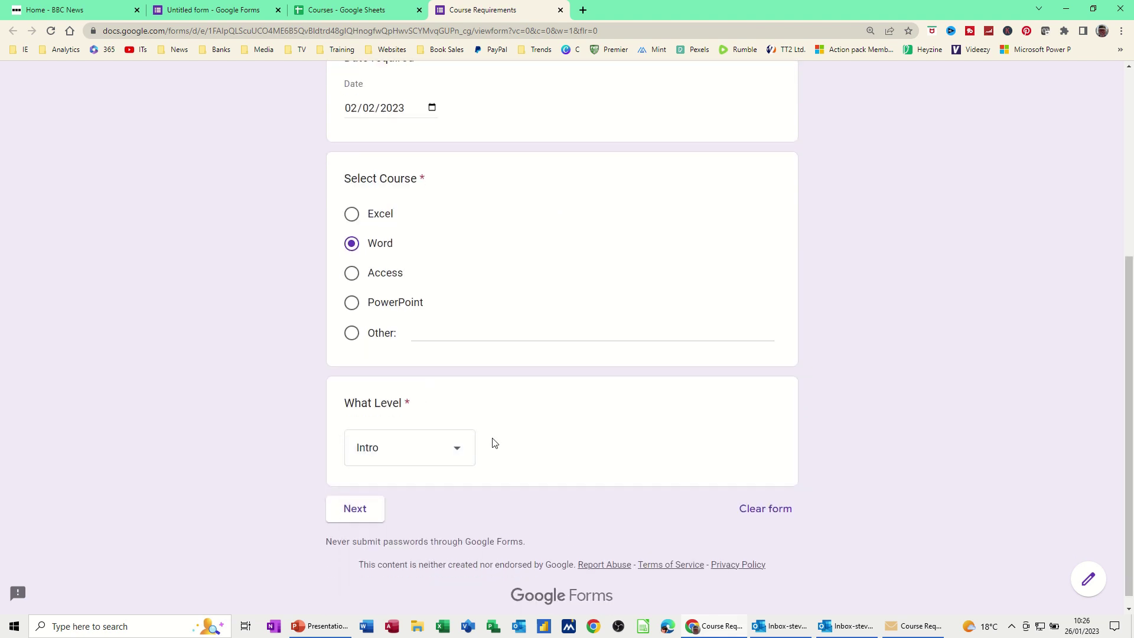
left_click(362, 507)
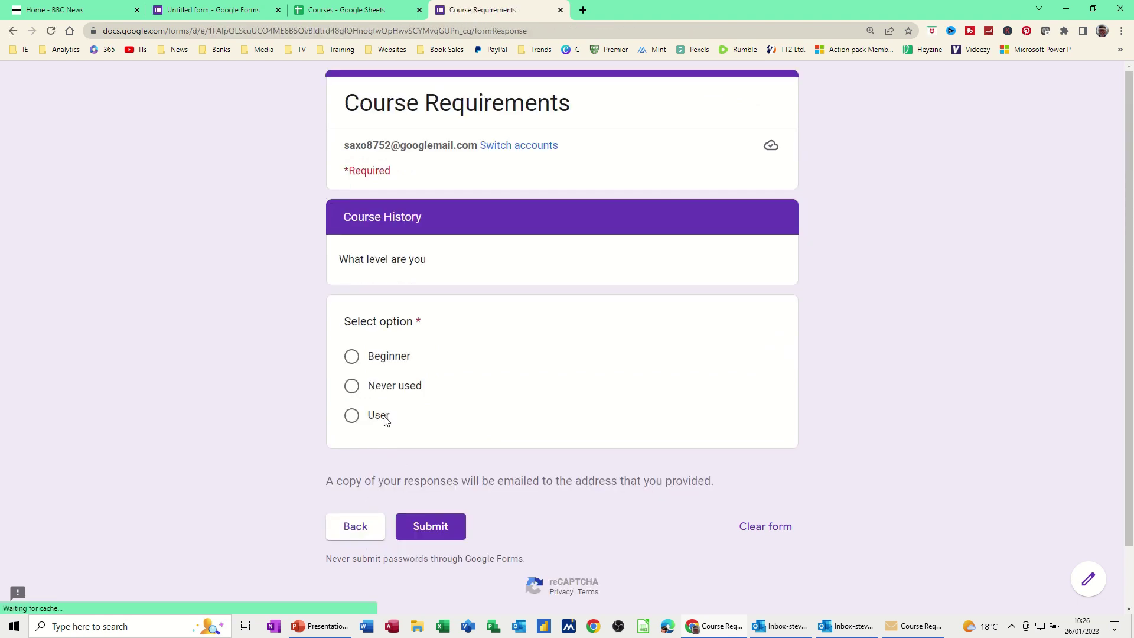
left_click(351, 356)
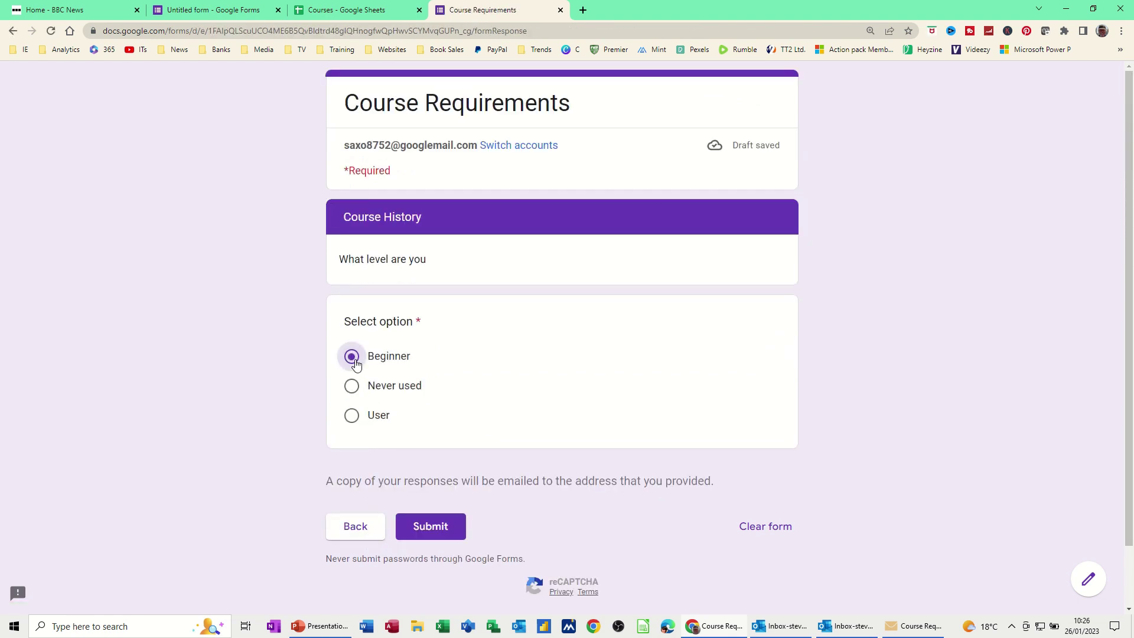
left_click(435, 529)
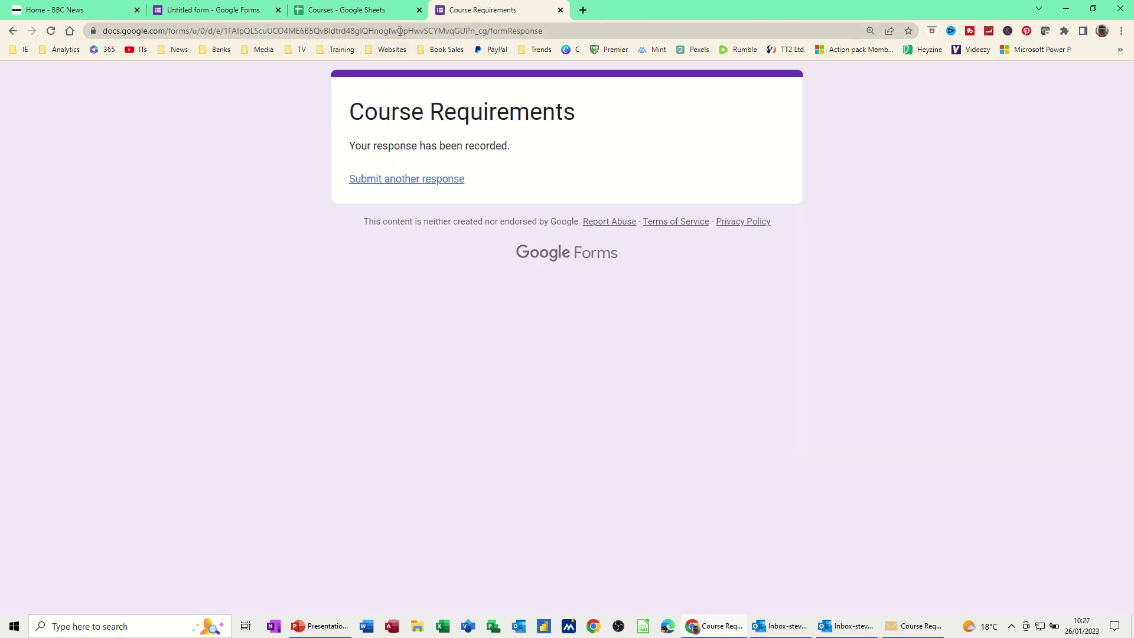
View the new response row in the Courses spreadsheet, then return to the form editor.
left_click(354, 12)
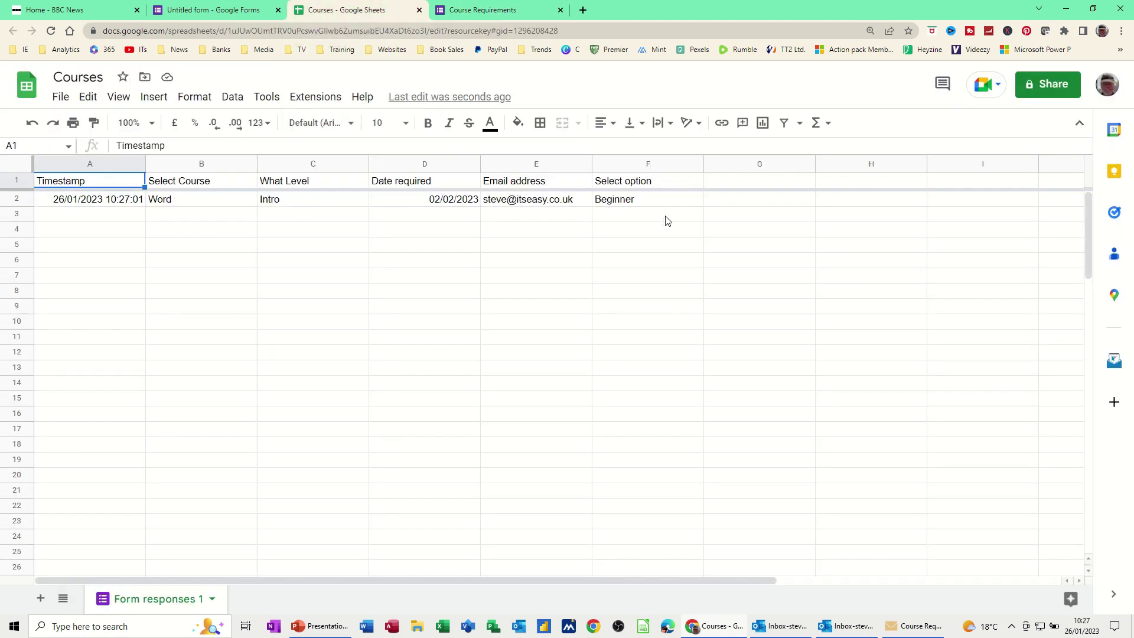
left_click(213, 13)
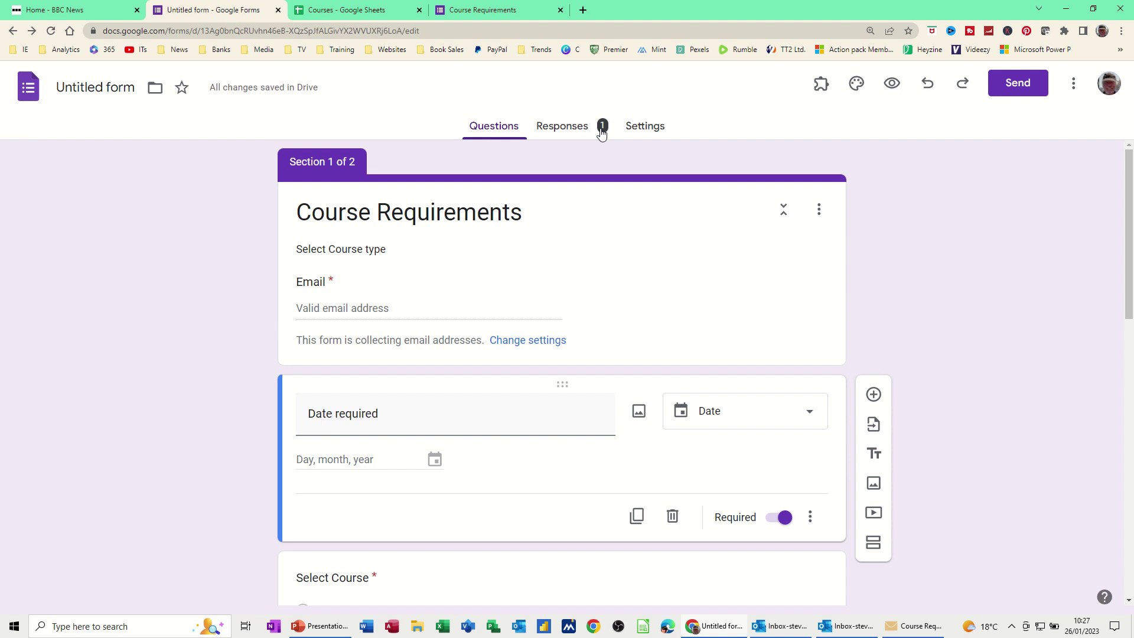
left_click(558, 131)
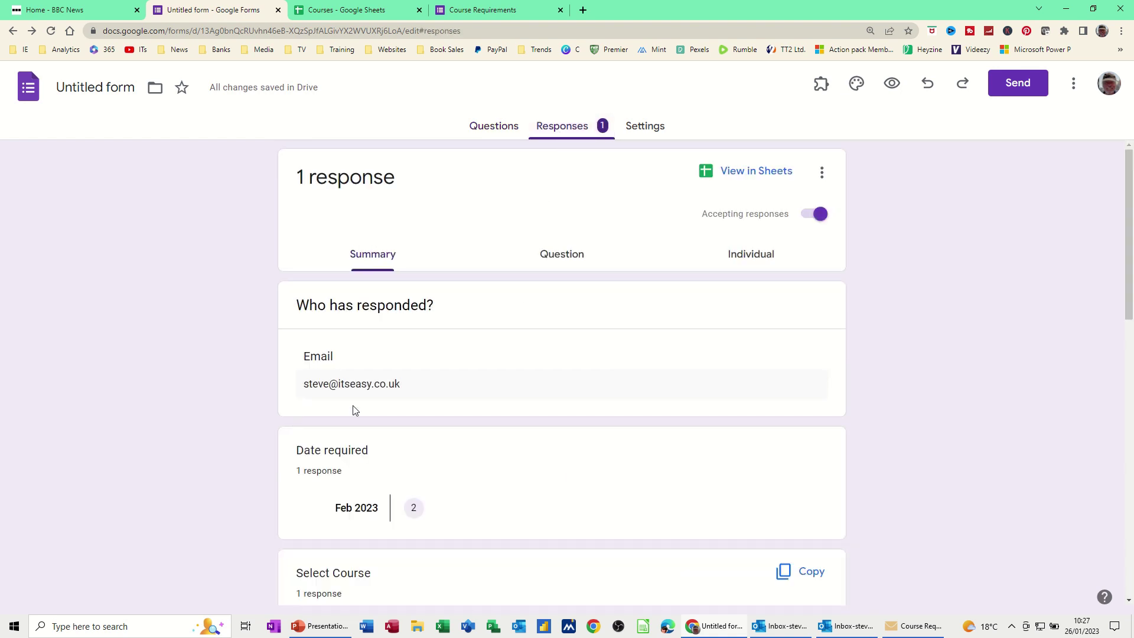
scroll(402, 428, "down", 5)
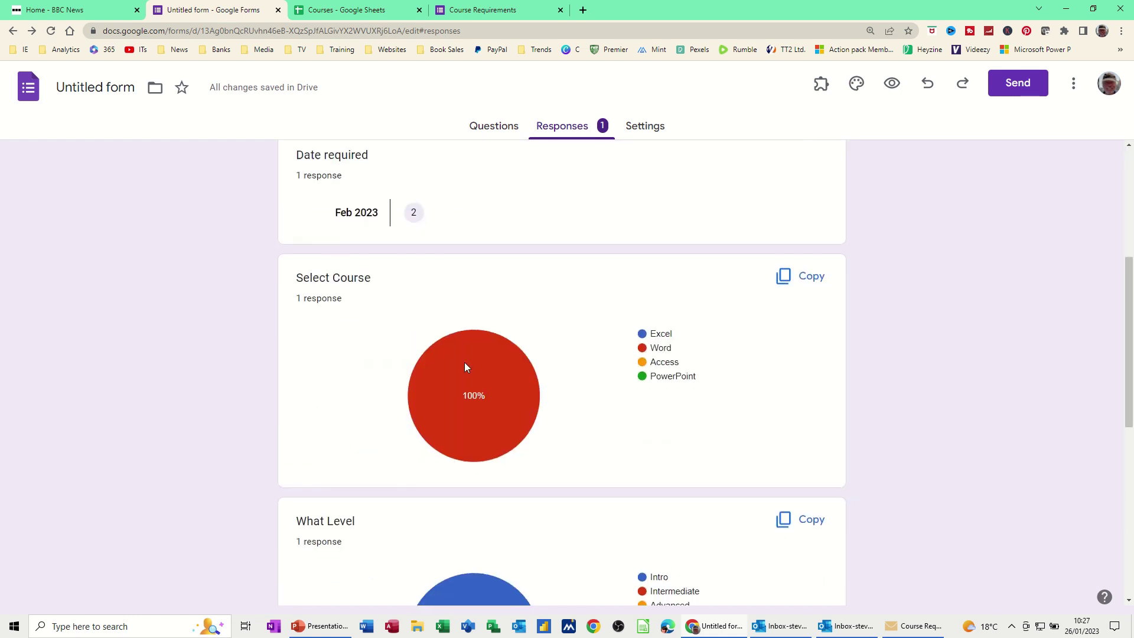
scroll(375, 322, "down", 3)
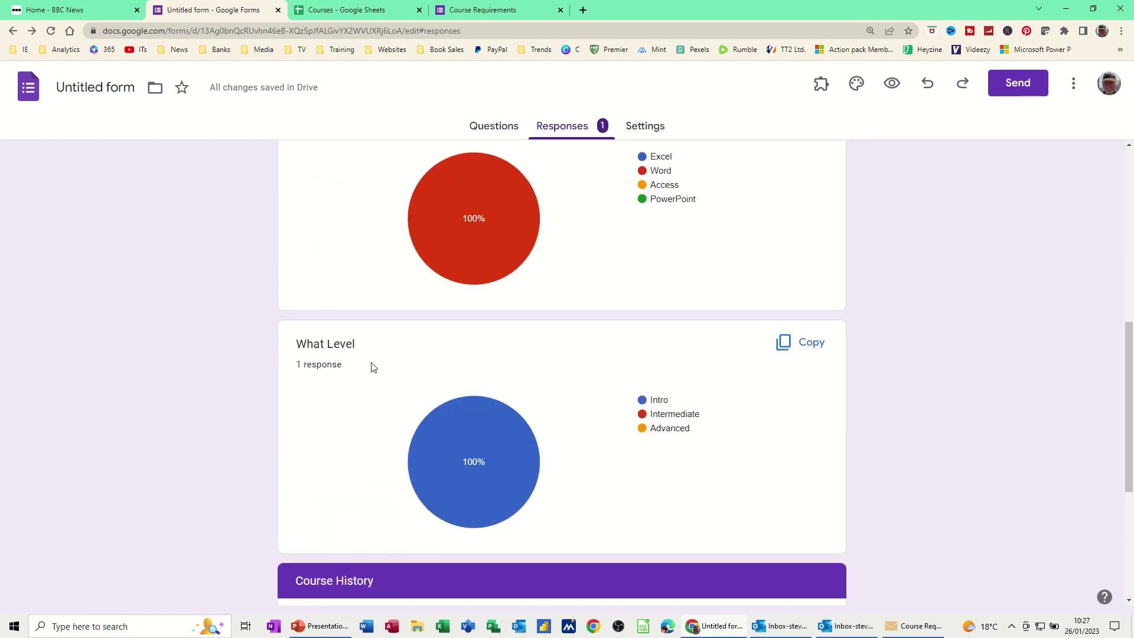
scroll(378, 325, "down", 1)
scroll(378, 307, "down", 4)
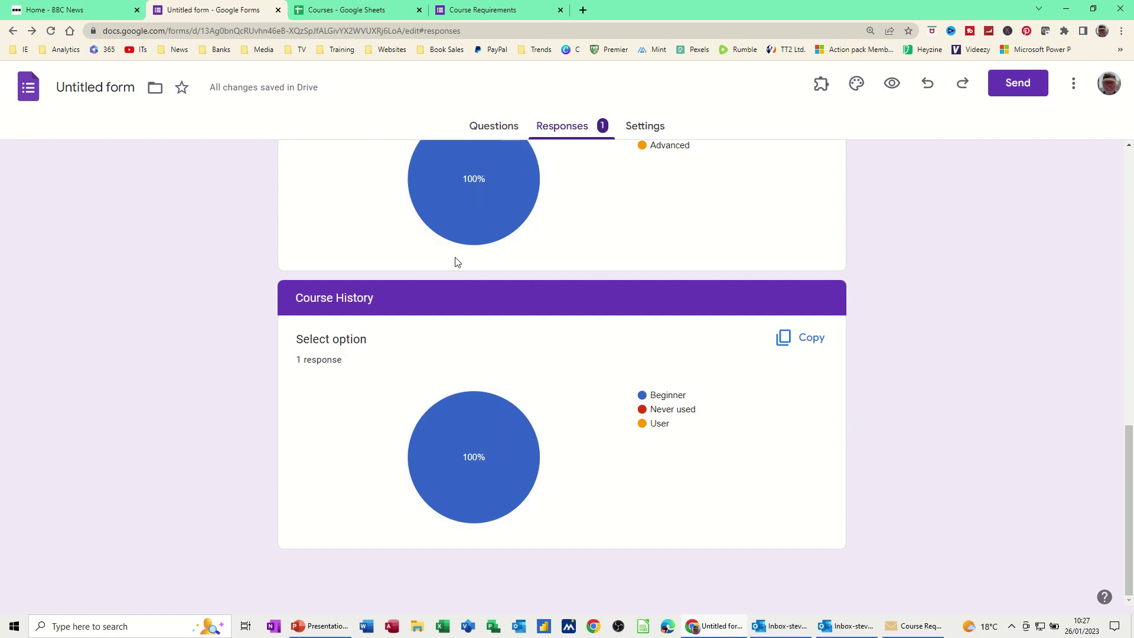
scroll(502, 266, "up", 4)
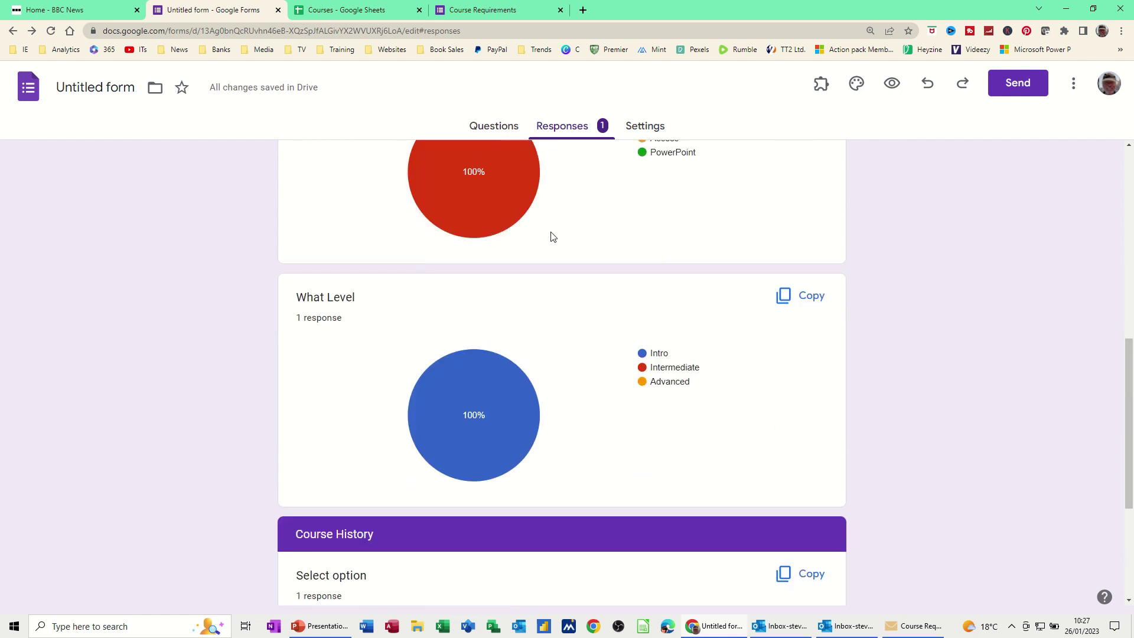
scroll(514, 236, "up", 3)
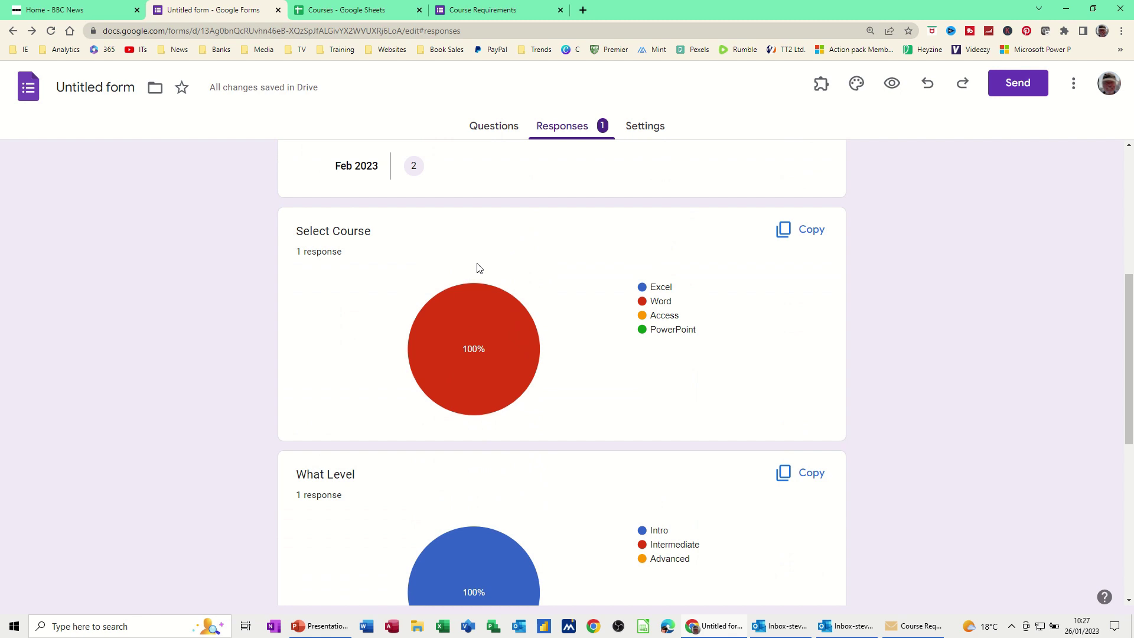
scroll(479, 268, "up", 3)
scroll(482, 264, "up", 3)
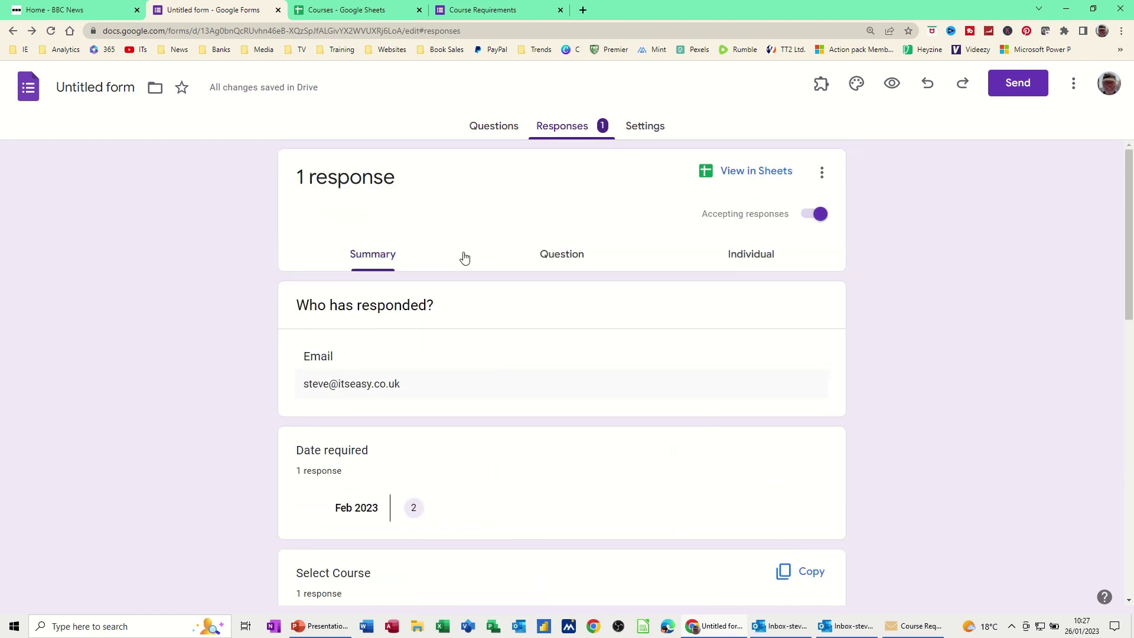
left_click(494, 133)
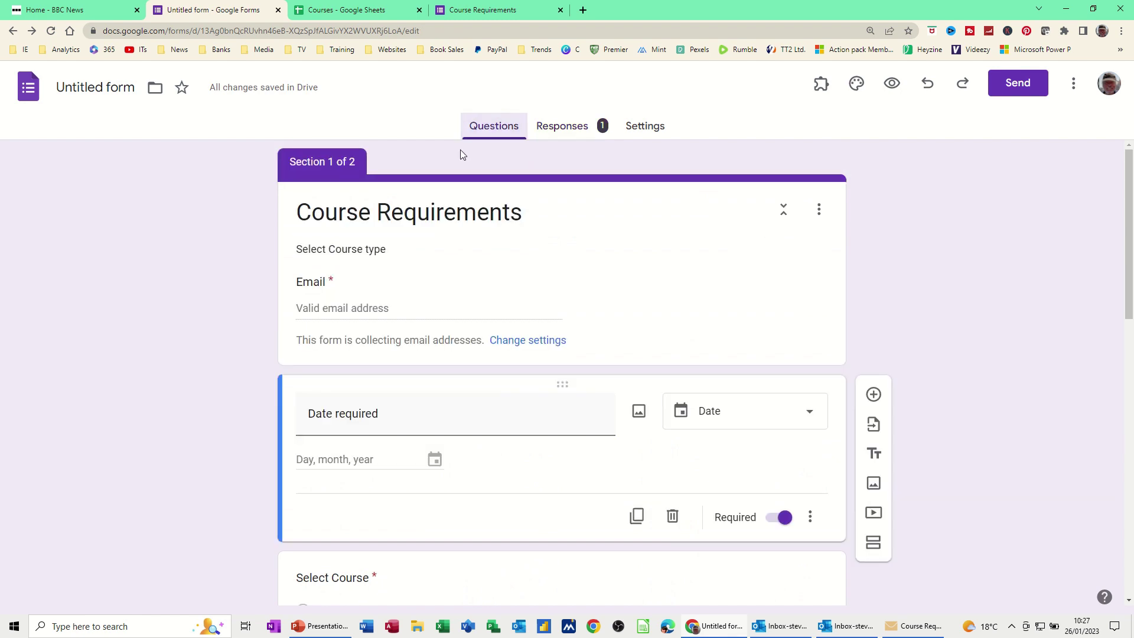
Rename the Untitled form to 'Course Requirements' and view its Responses summary.
left_click(137, 85)
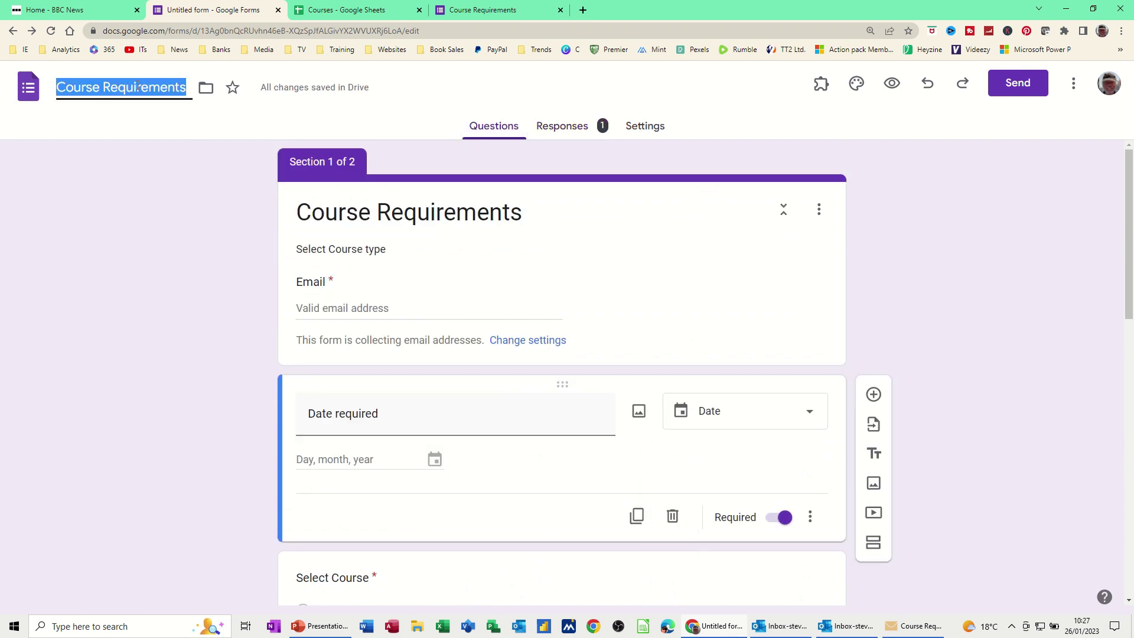
left_click(470, 198)
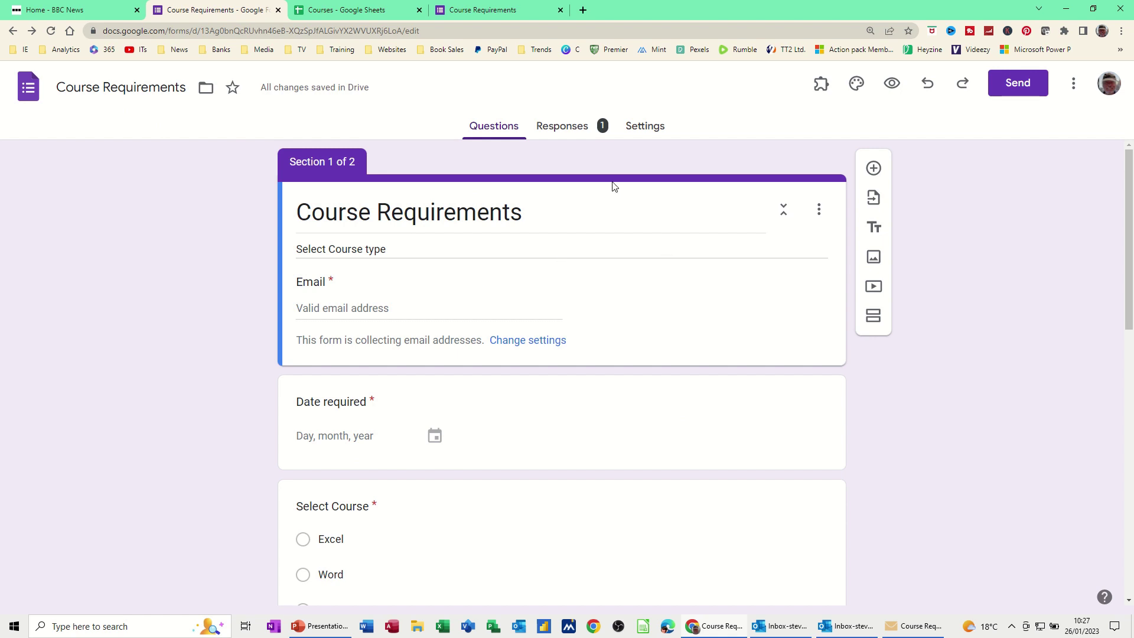
left_click(571, 131)
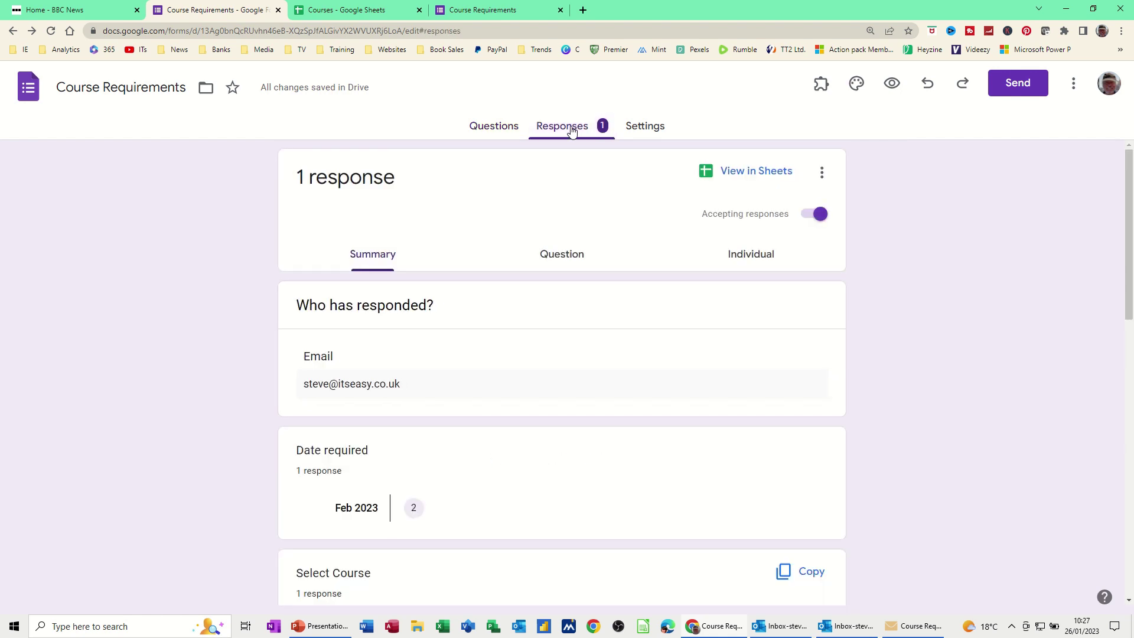